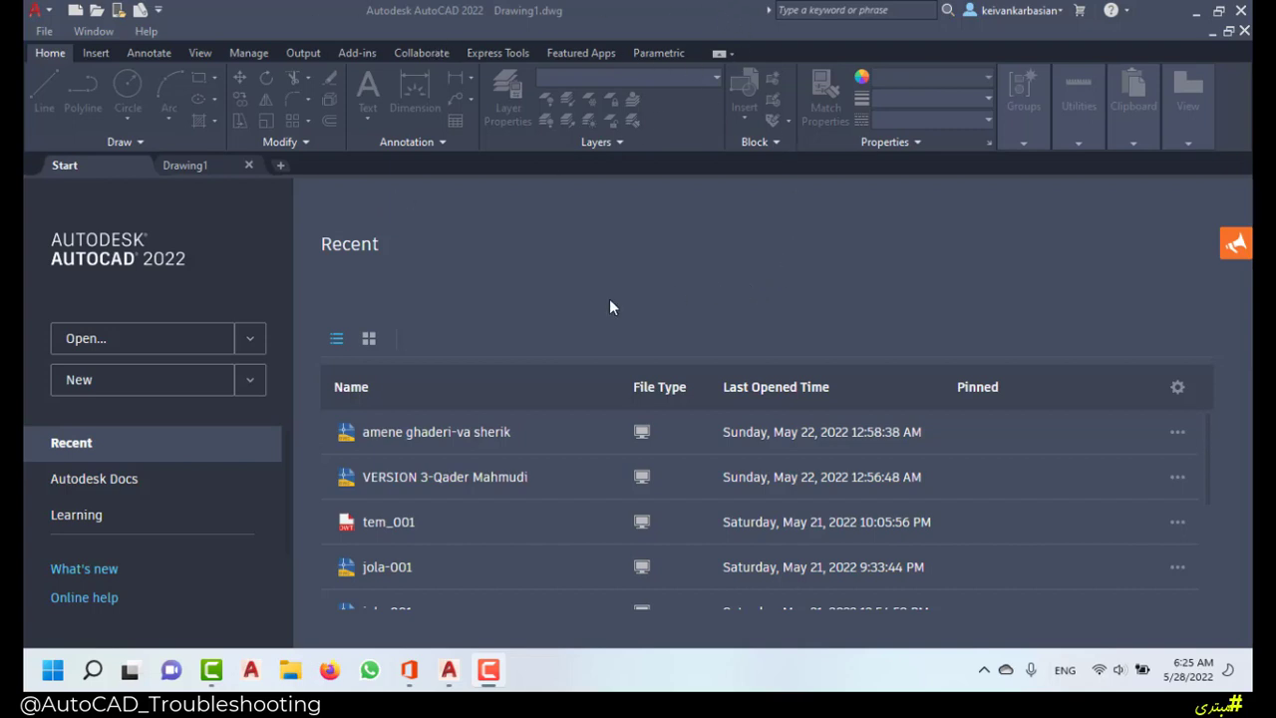
Step: Locate AutoCAD 2022 - English among the installed programs, without launching it
left_click(52, 671)
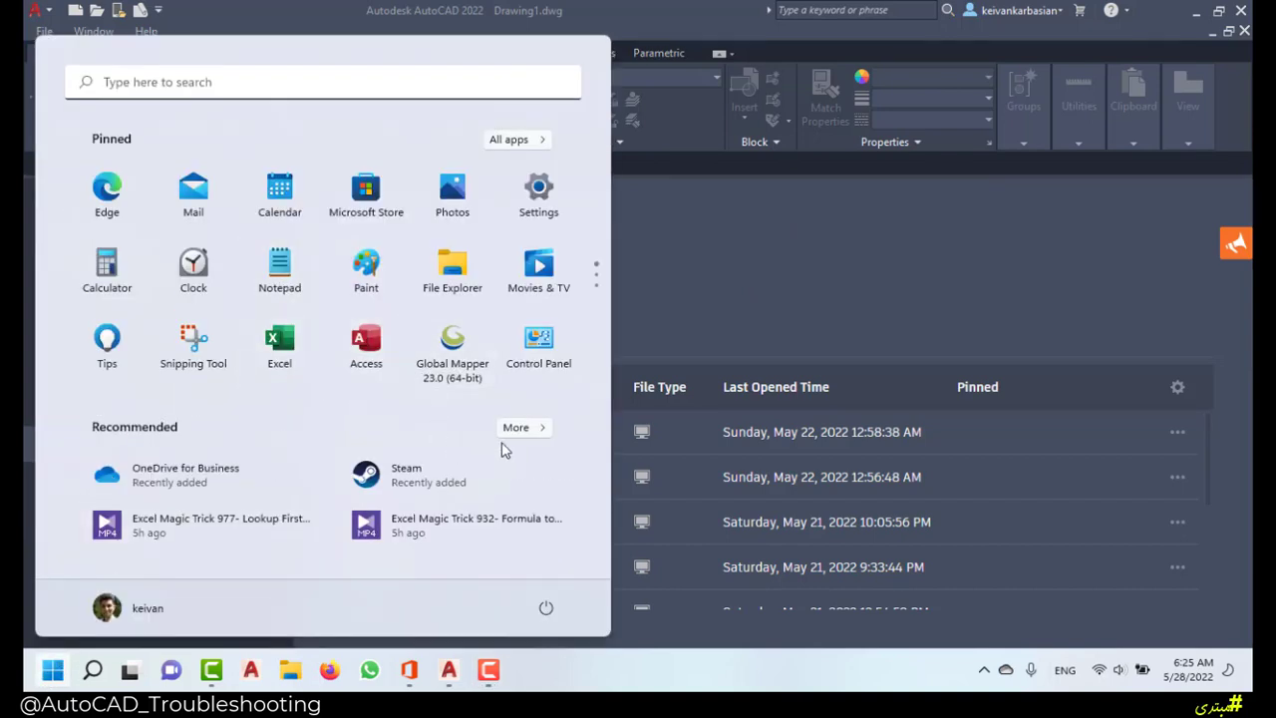
left_click(519, 142)
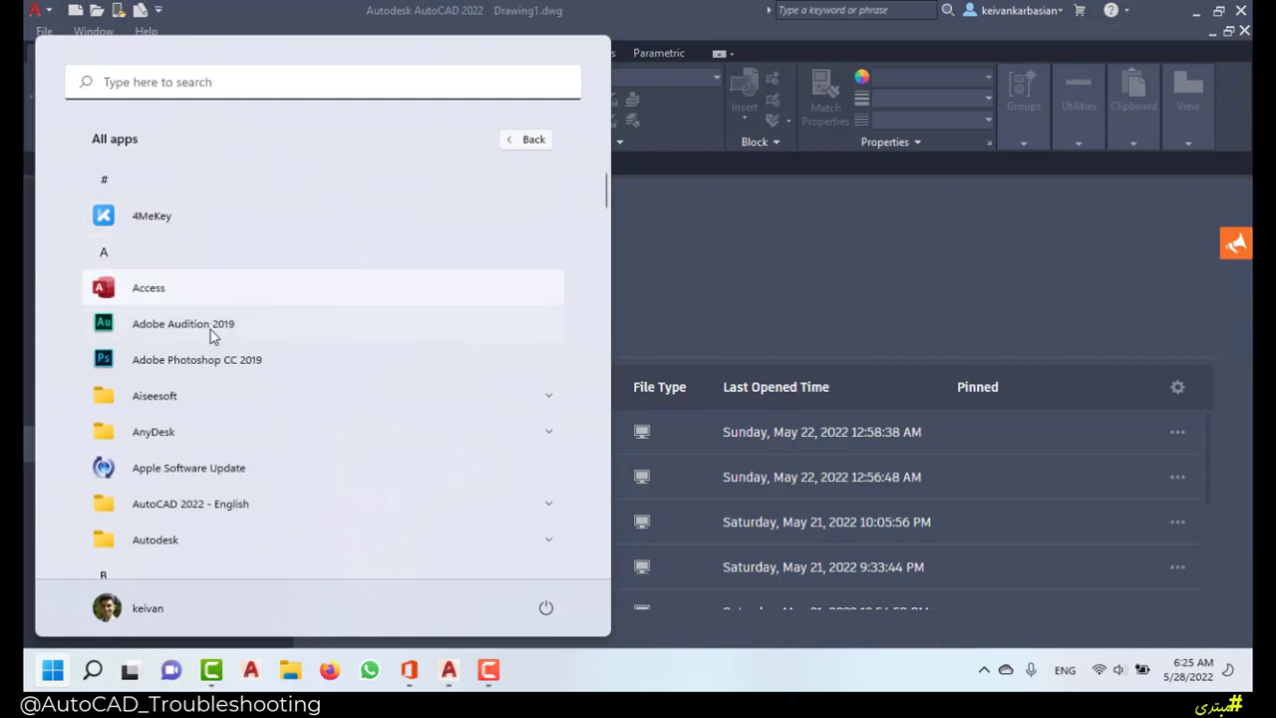
scroll(213, 339, "down", 1)
left_click(216, 449)
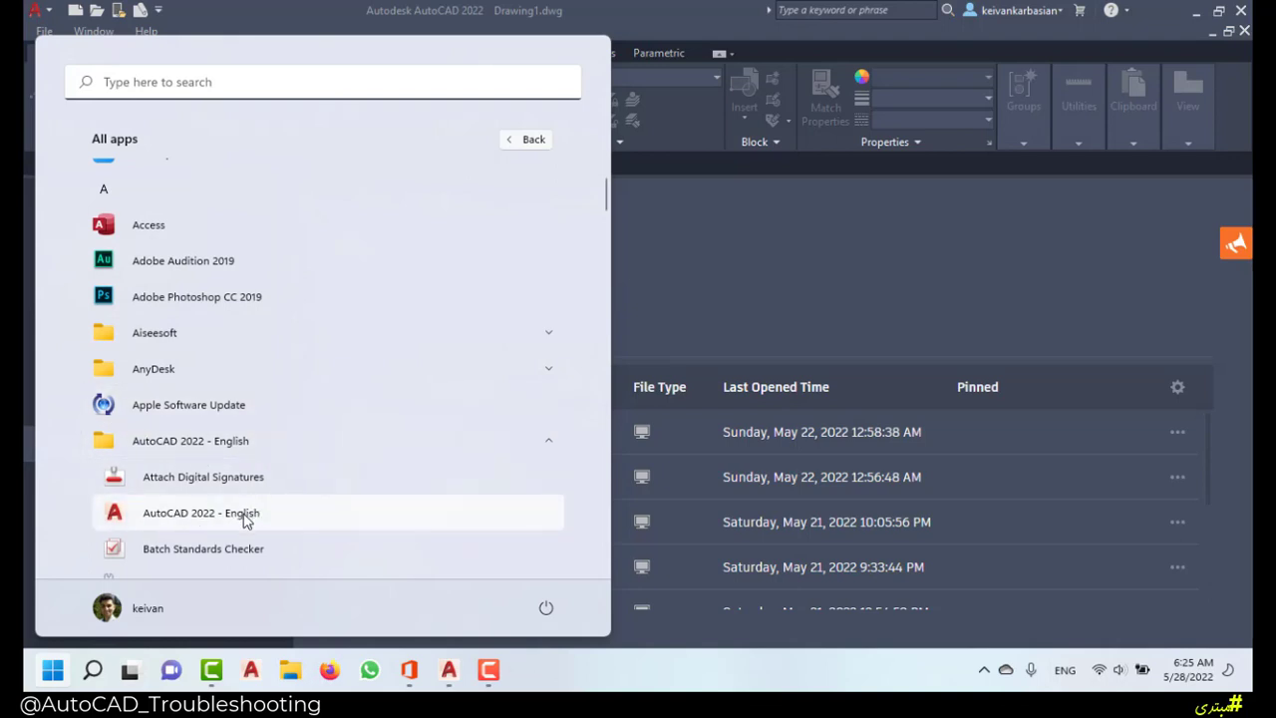
left_click(647, 684)
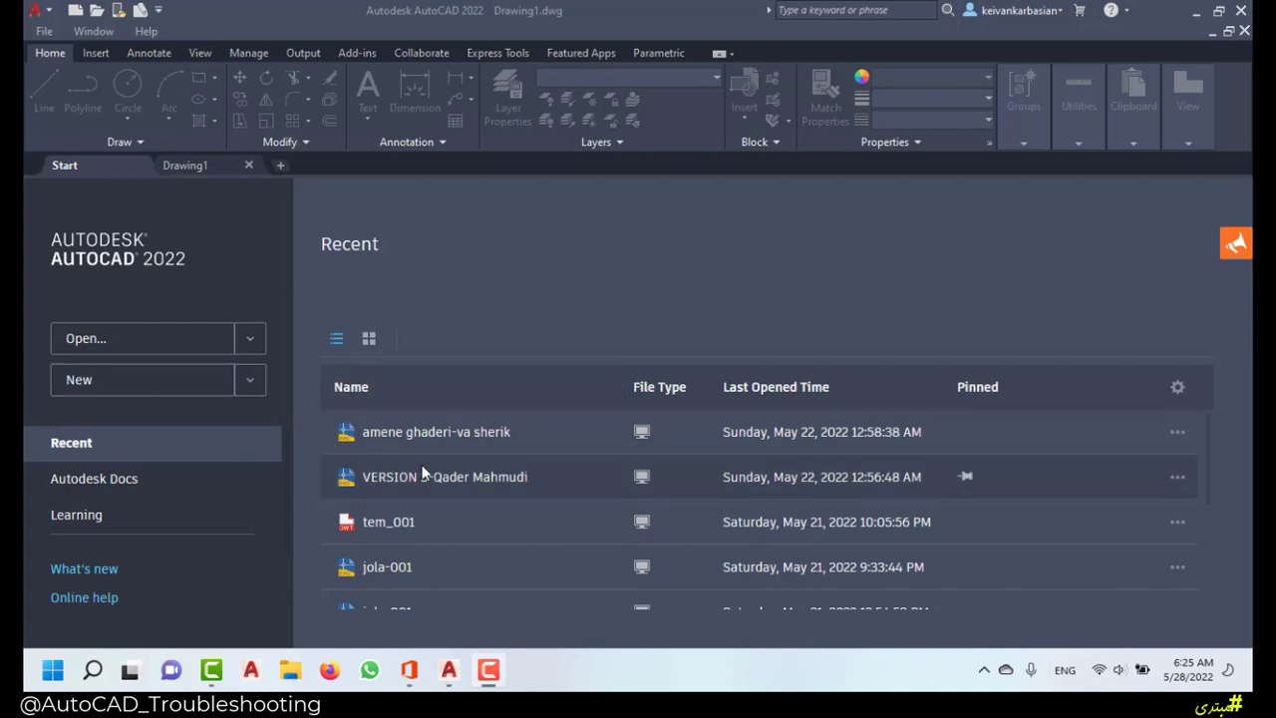
Step: Create a new drawing from the acadiso template
scroll(543, 446, "down", 3)
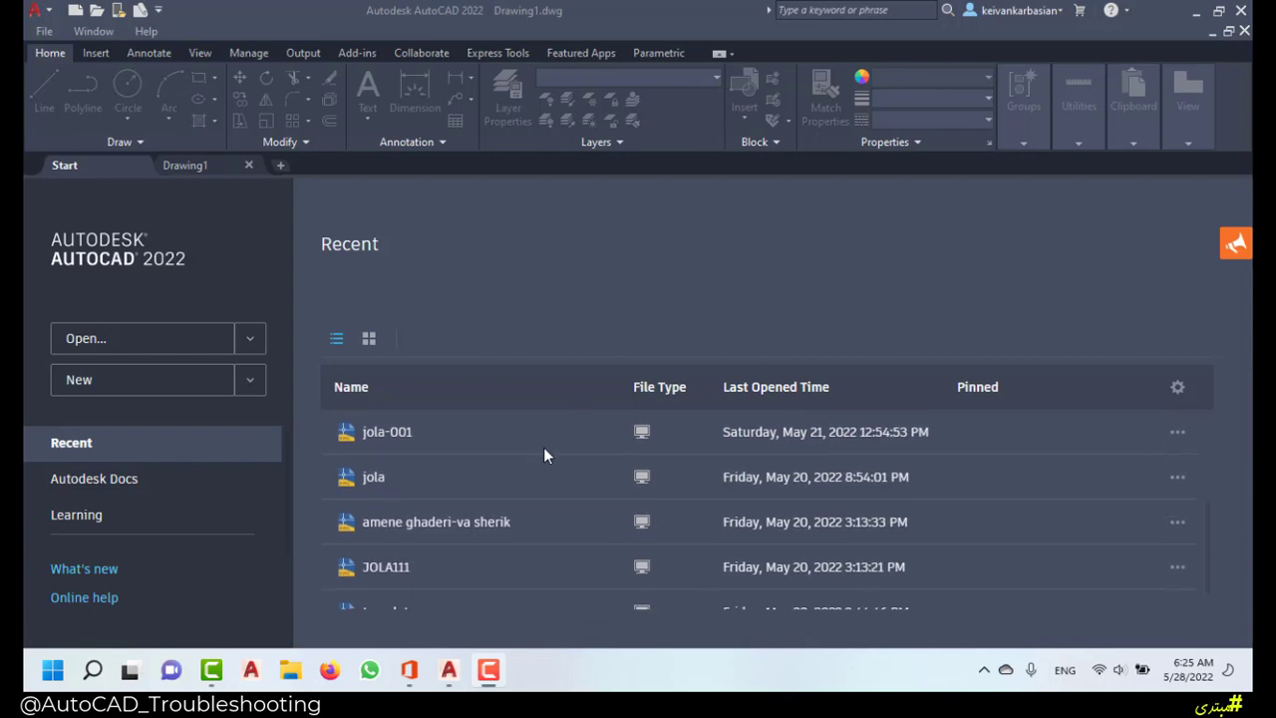
scroll(479, 546, "up", 4)
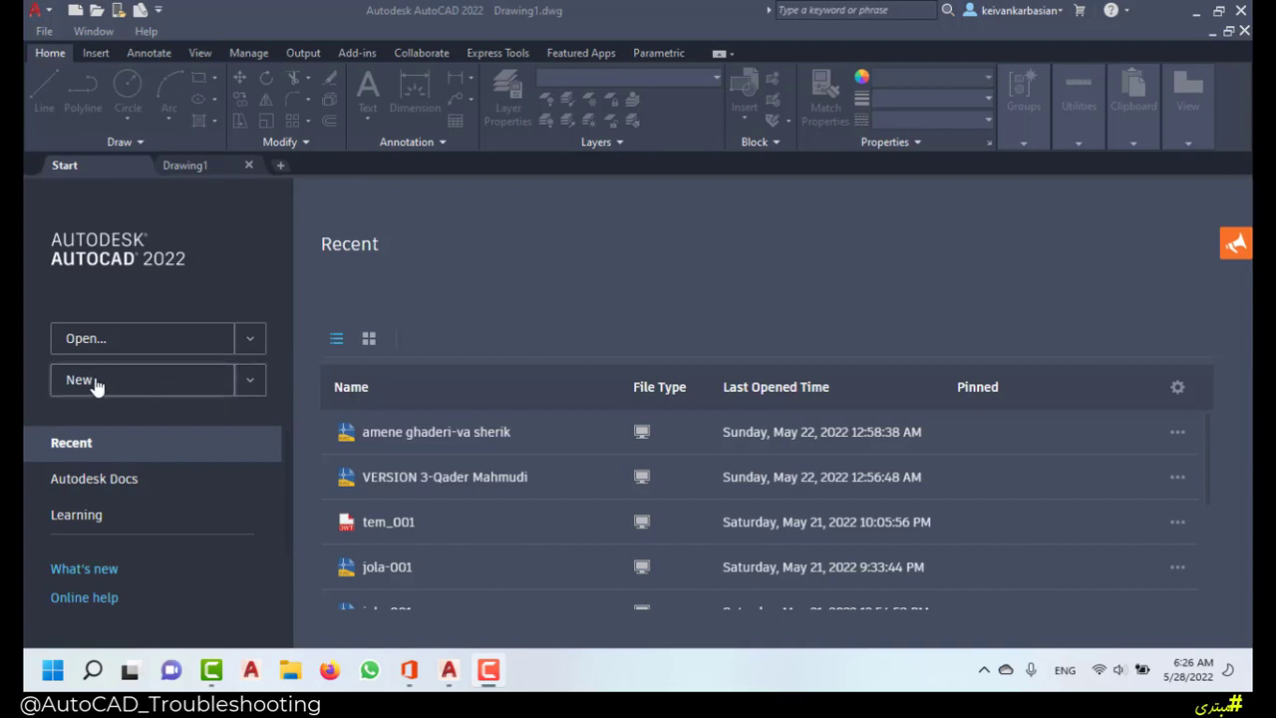
left_click(252, 388)
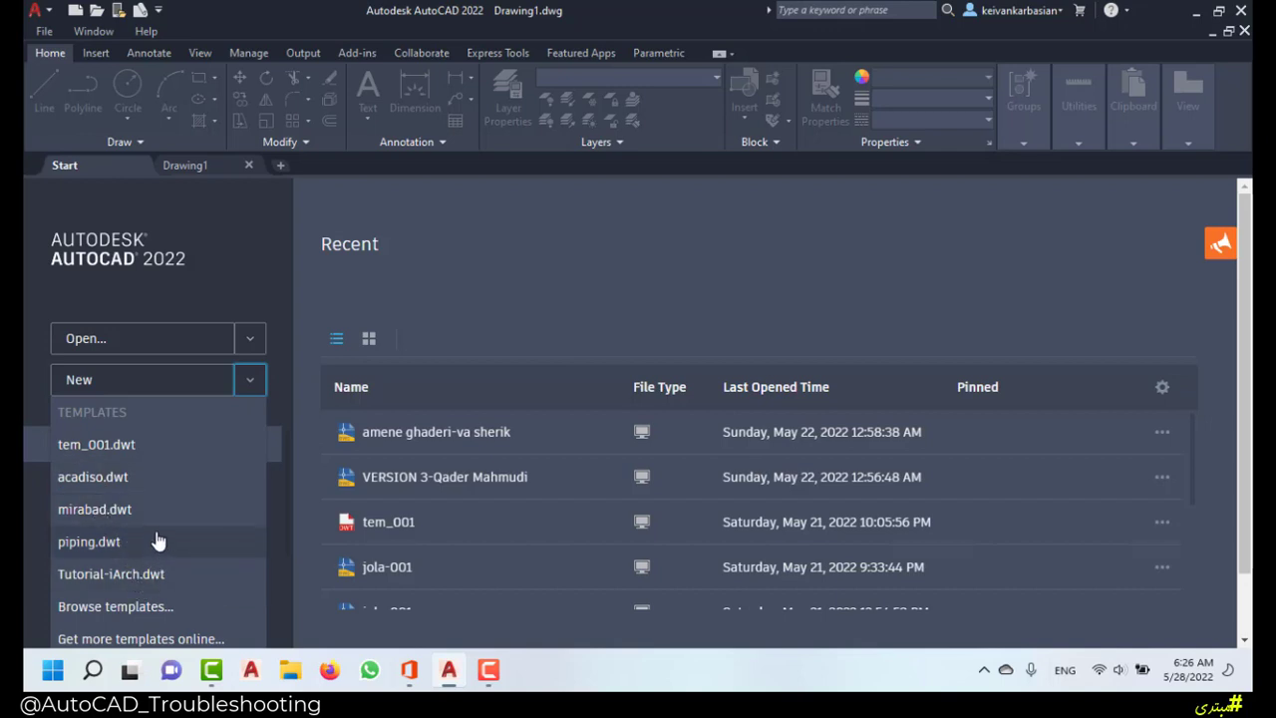
left_click(129, 607)
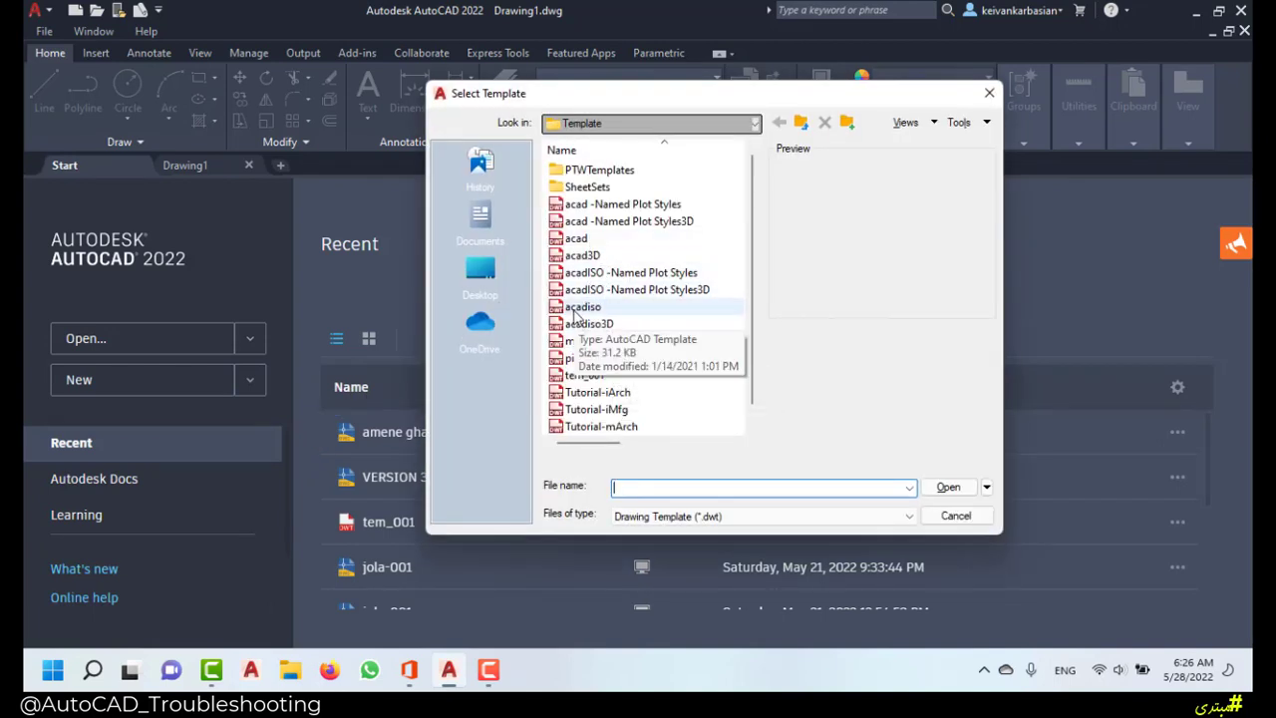
left_click(578, 308)
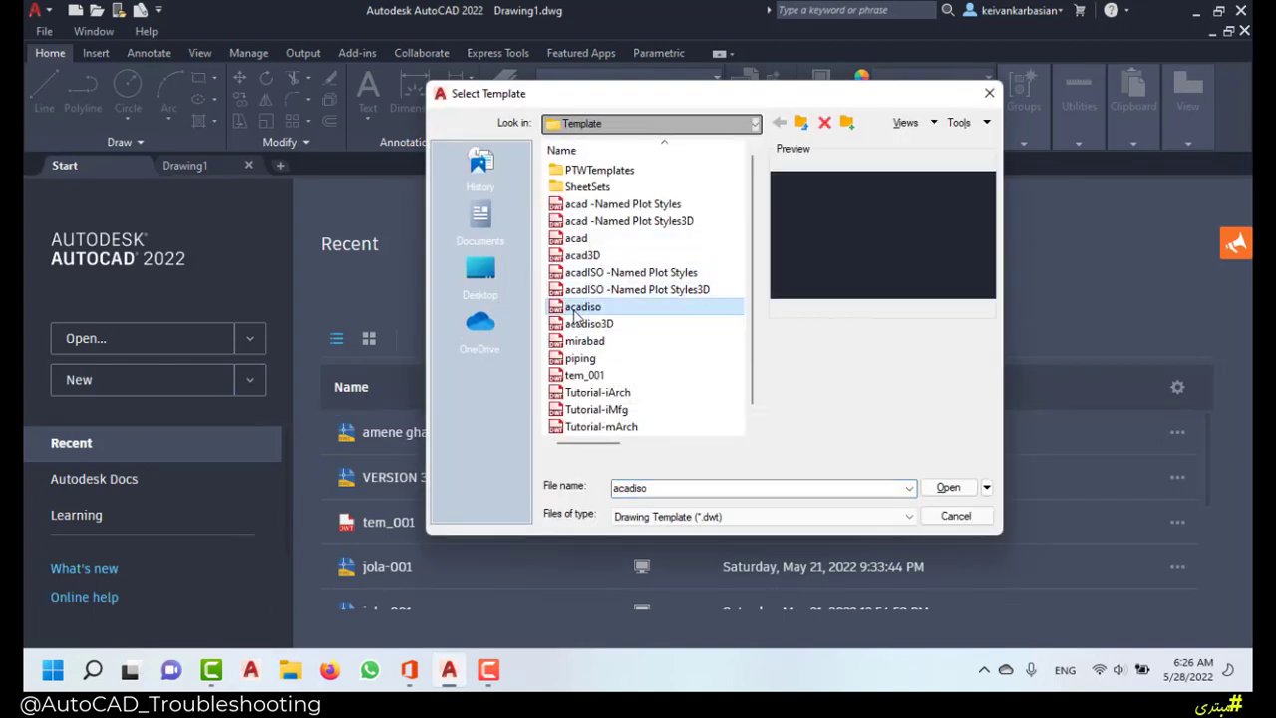
left_click(949, 488)
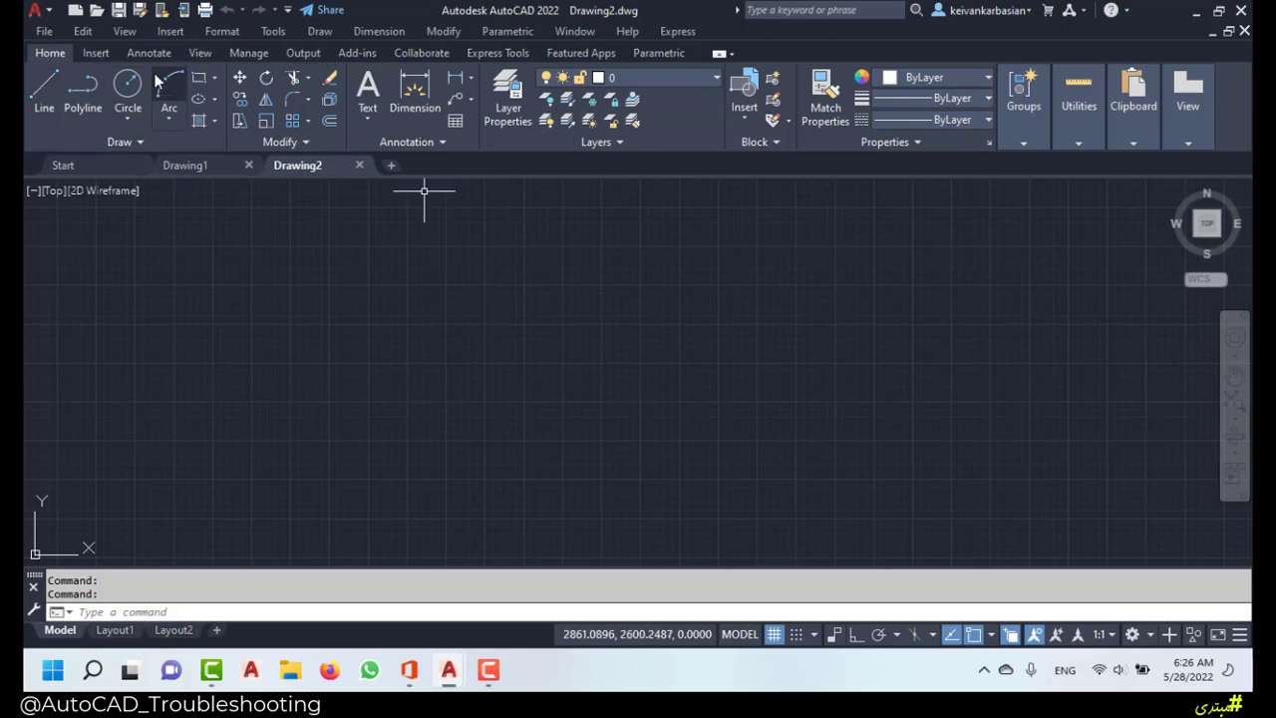
Step: Look through the insert, annotation, drawing, modify, group, utility, and view tools available for the new drawing
left_click(96, 53)
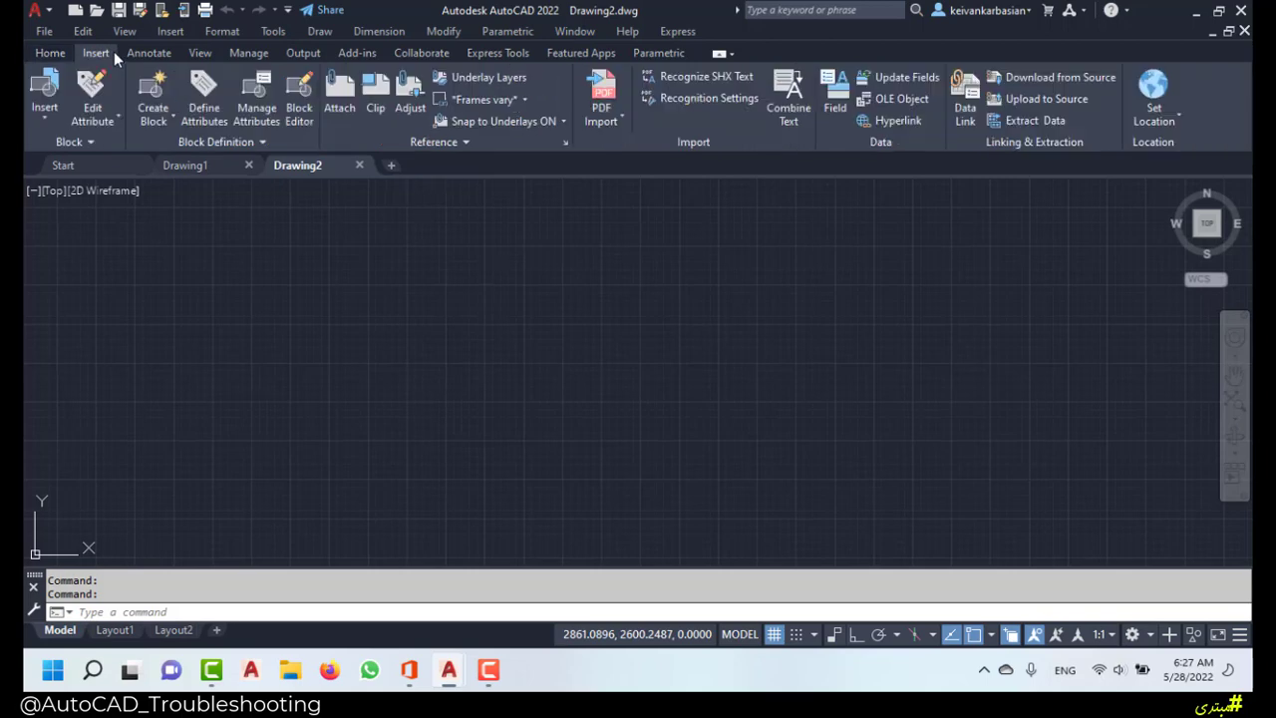
left_click(155, 54)
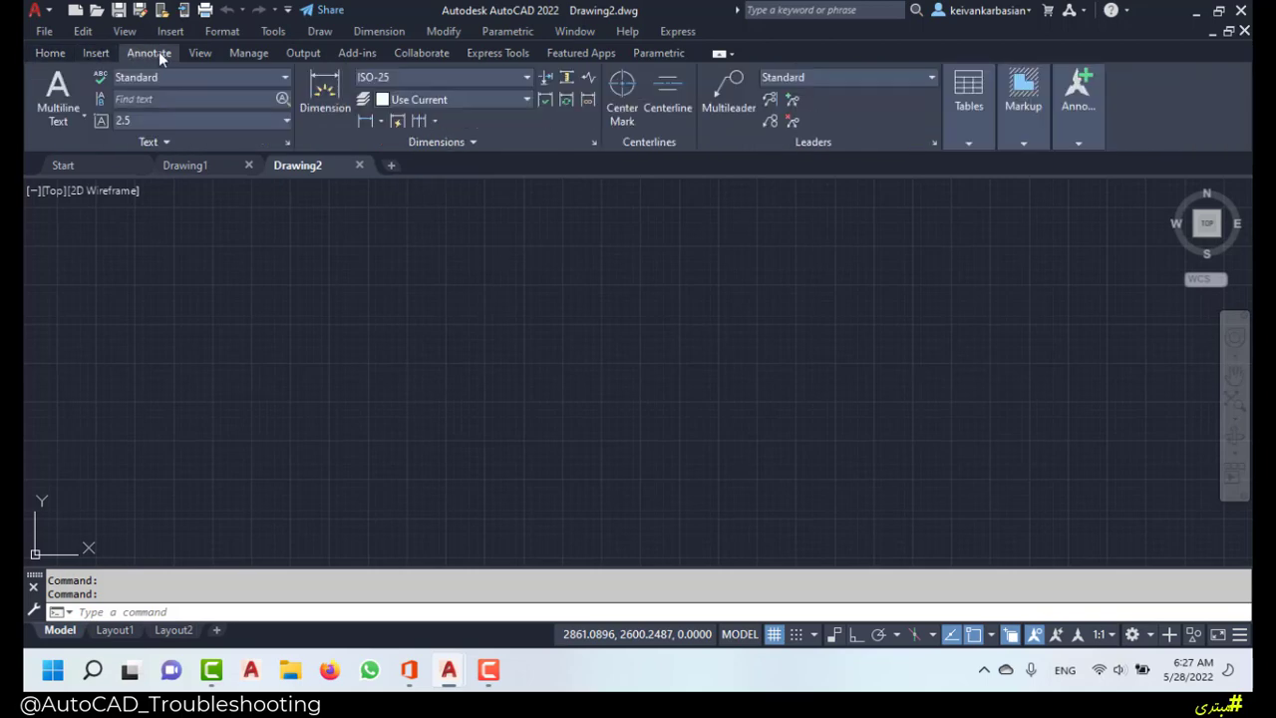
left_click(46, 56)
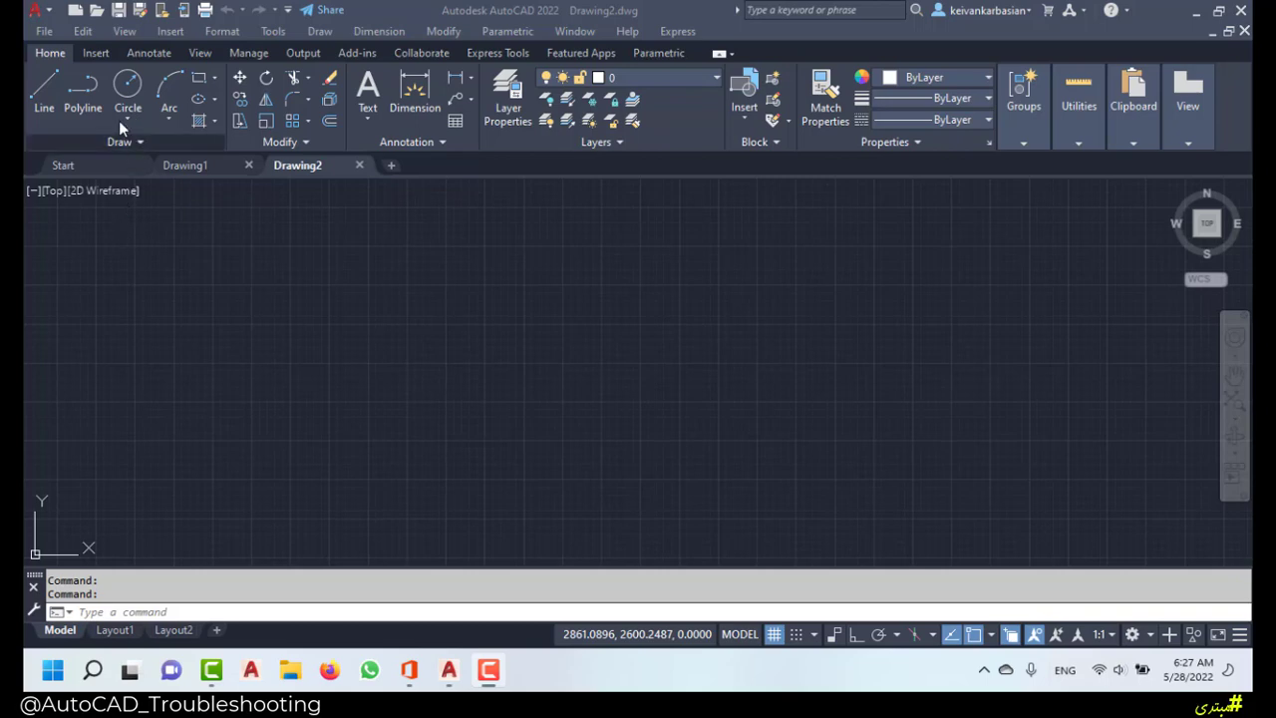
left_click(61, 53)
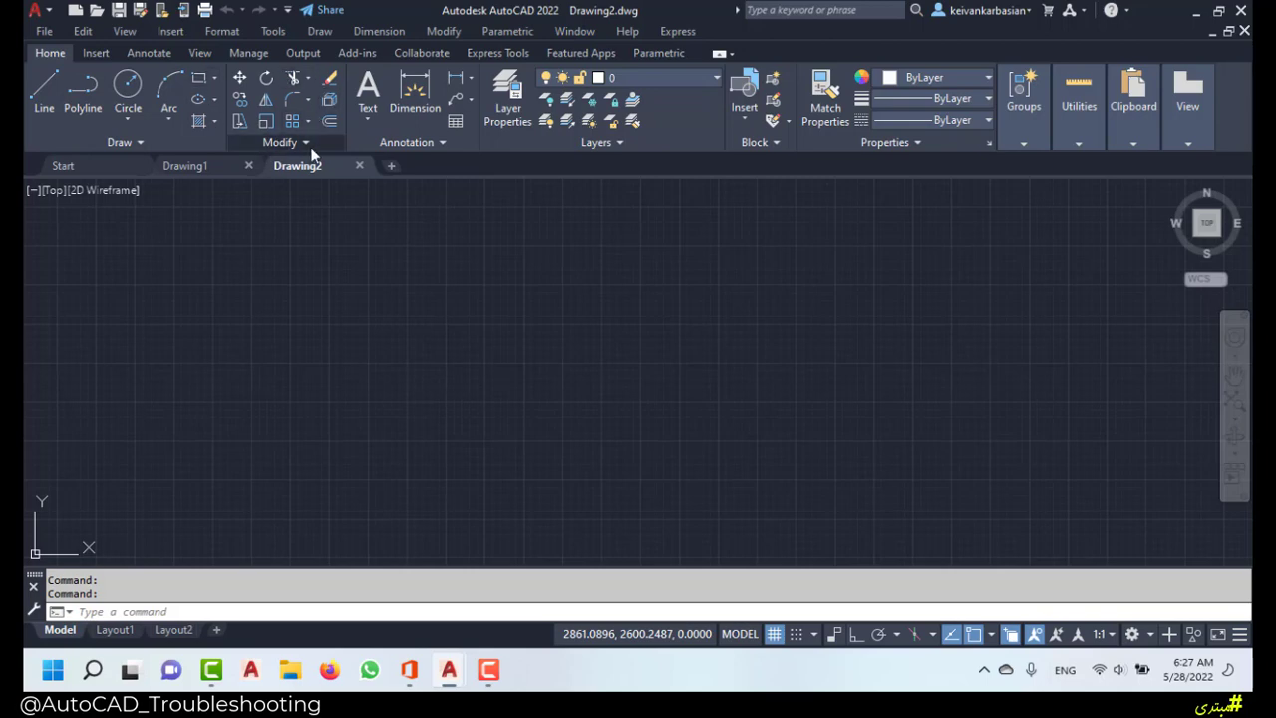
left_click(140, 143)
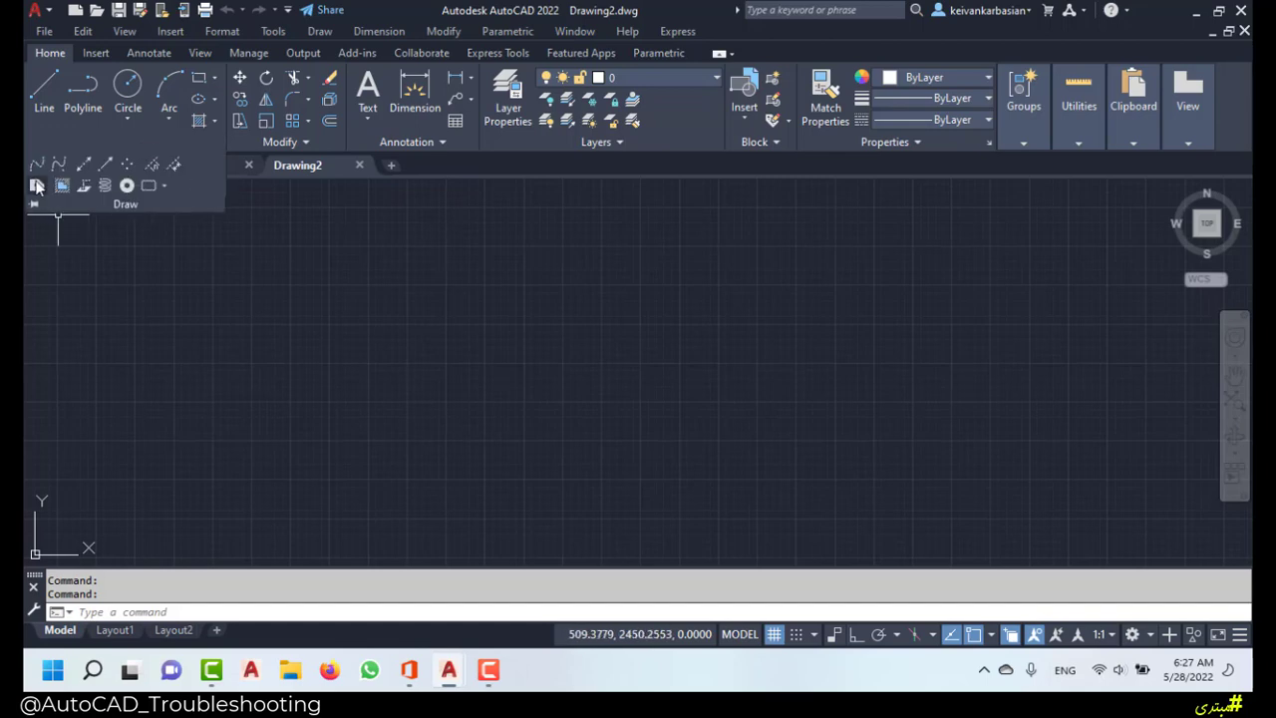
left_click(291, 144)
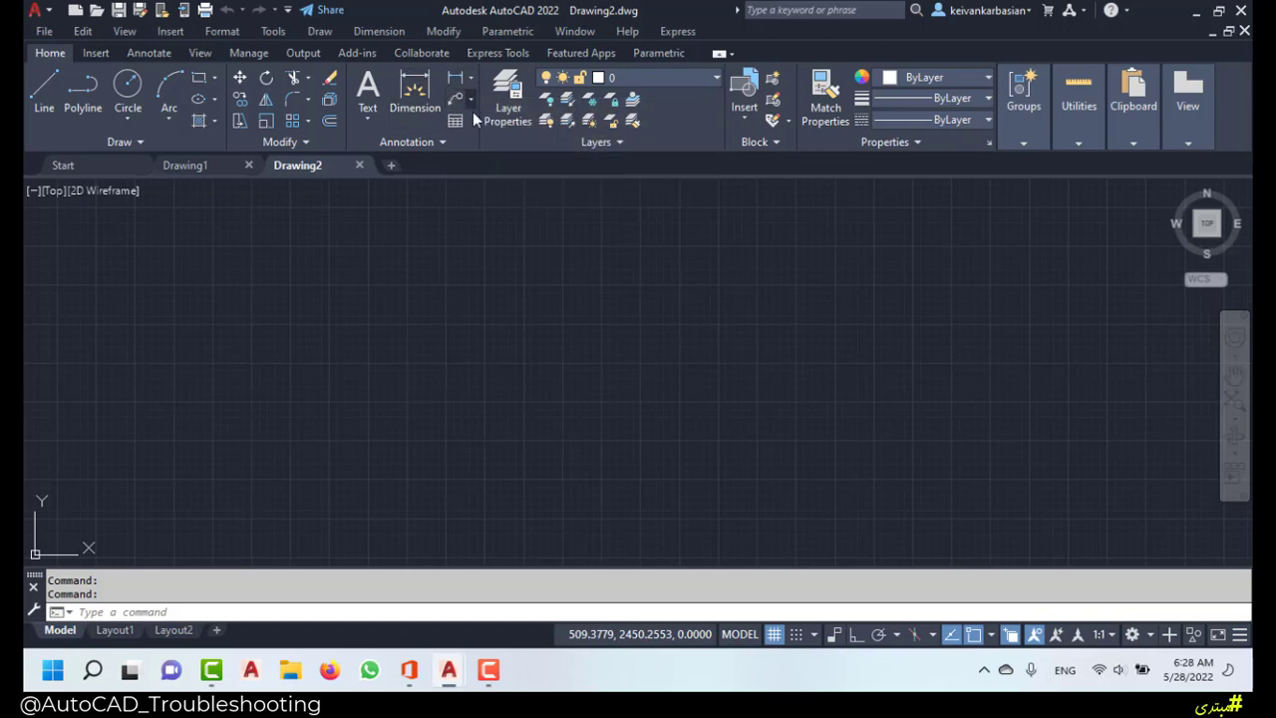
left_click(412, 140)
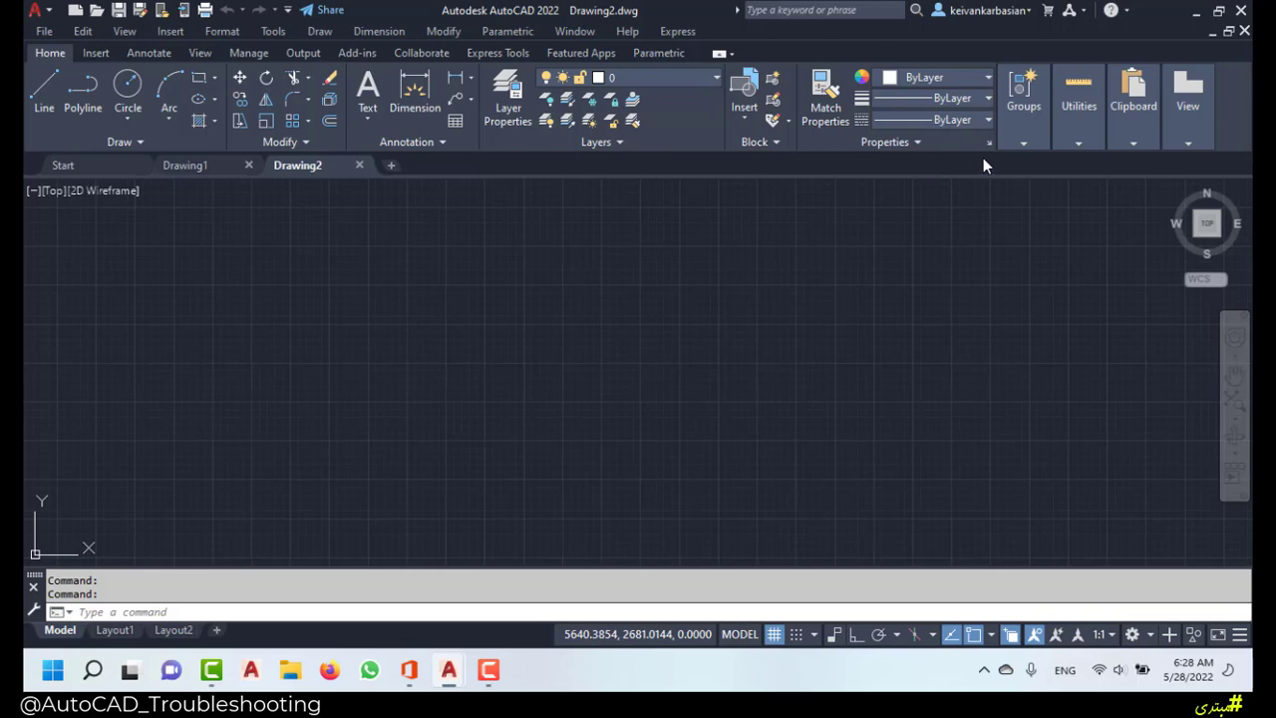
mouse_move(1030, 141)
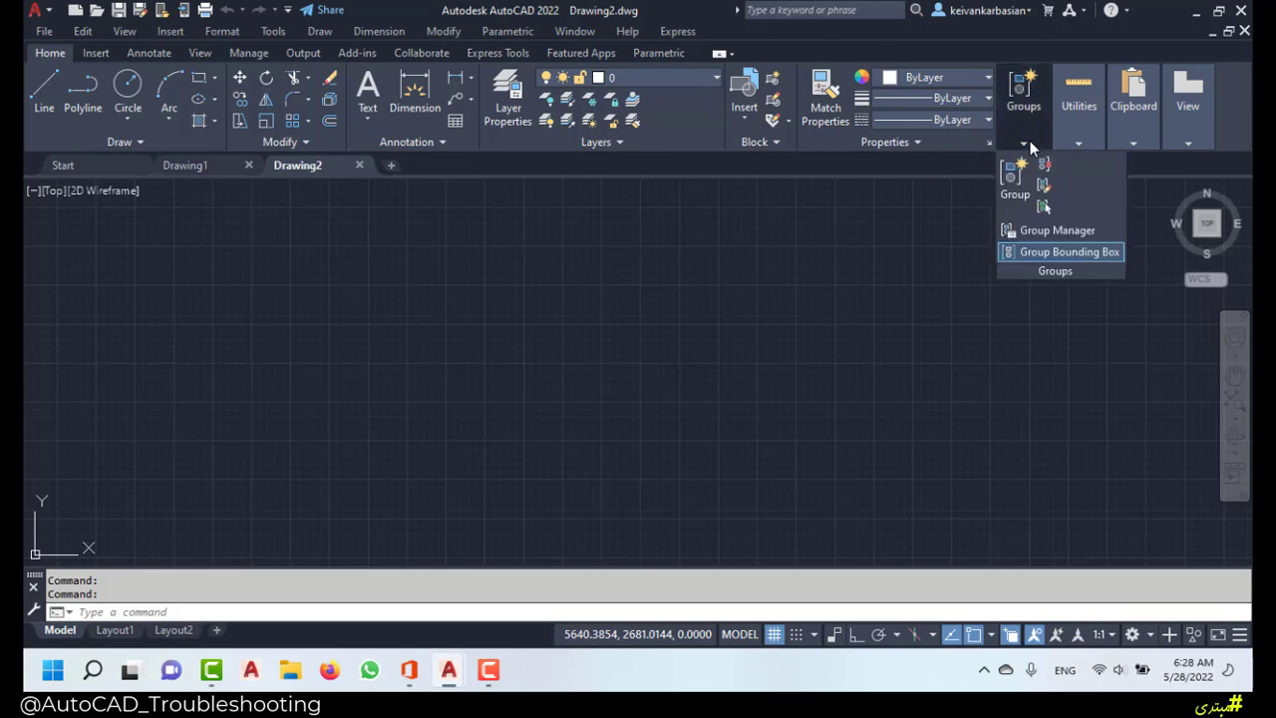
mouse_move(1074, 144)
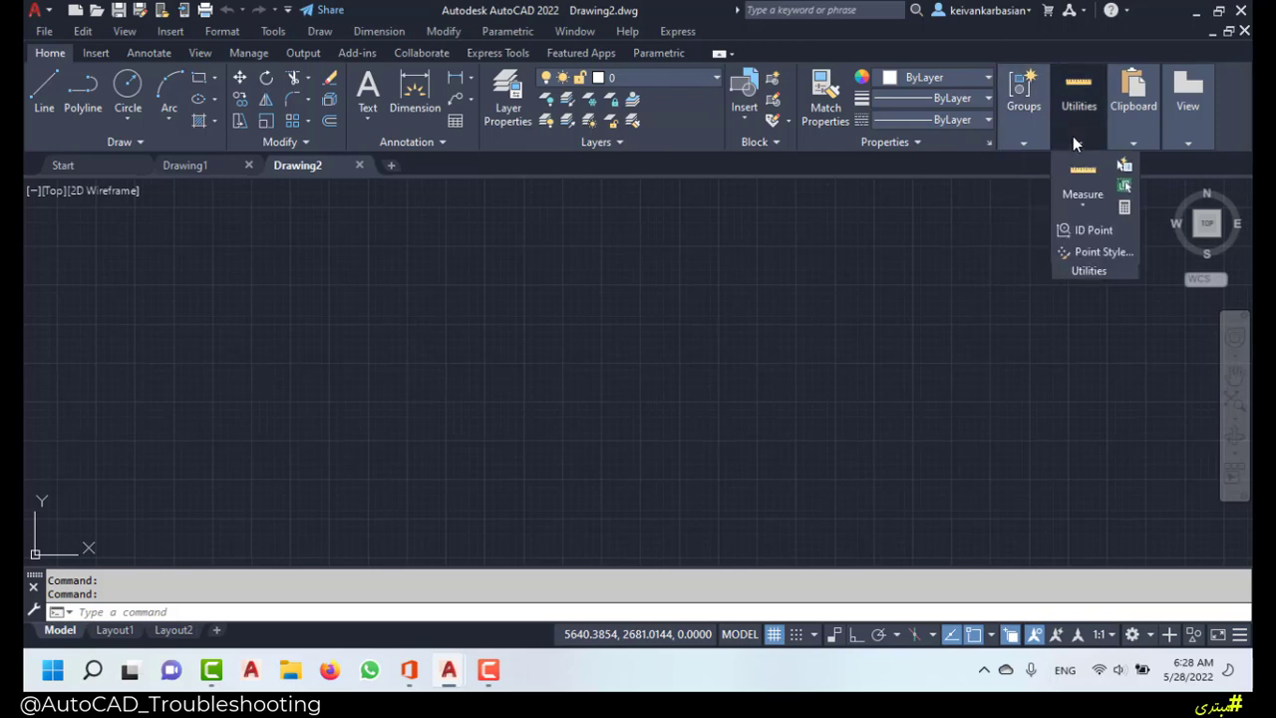
mouse_move(1187, 125)
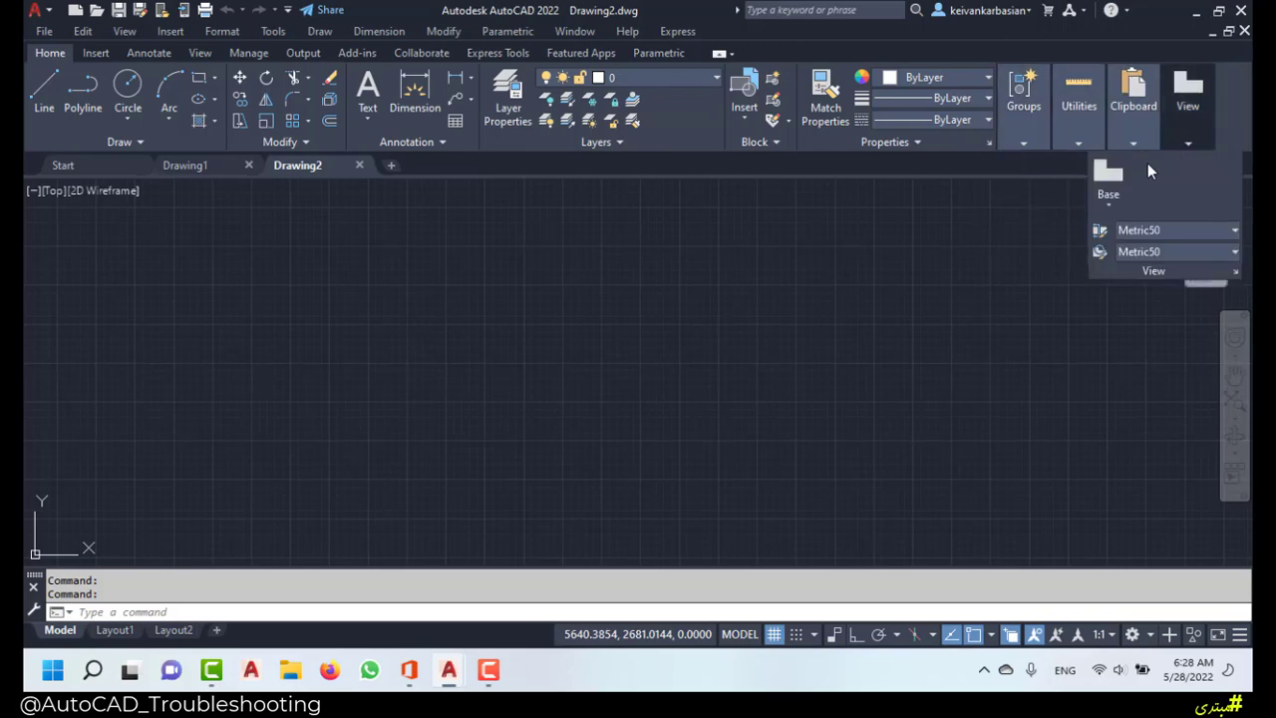
mouse_move(1139, 98)
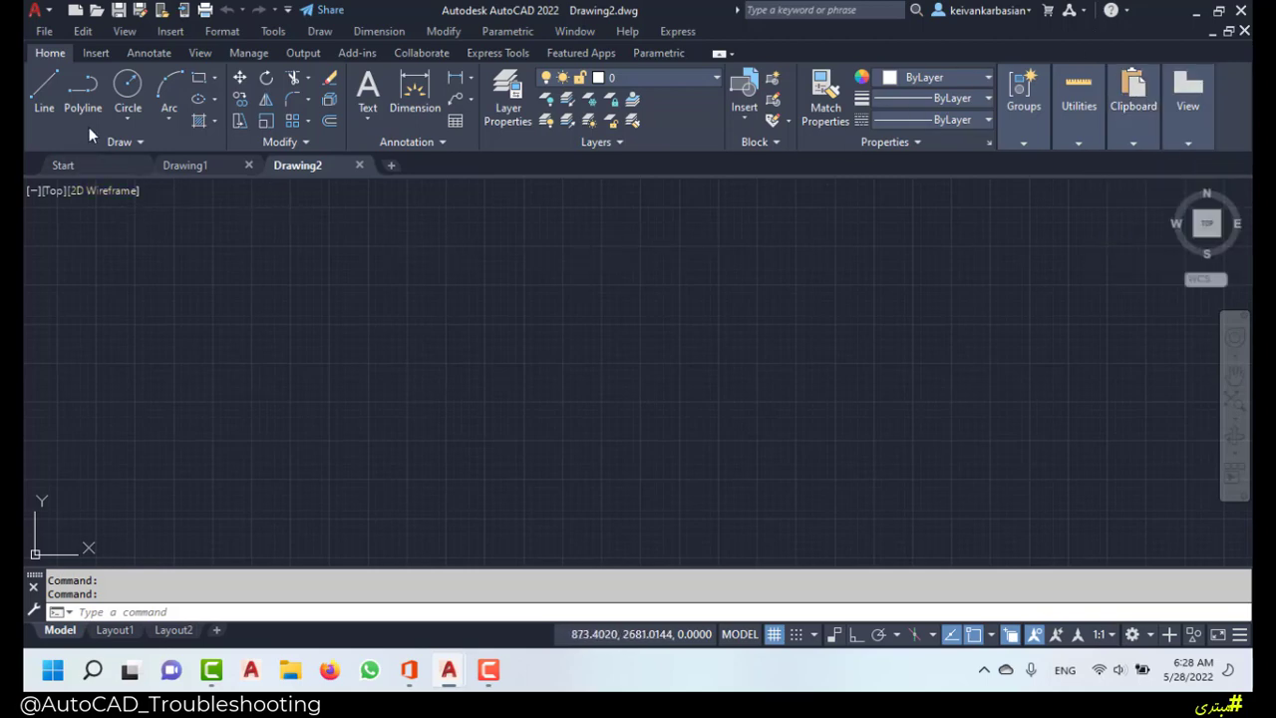
Step: Draw a closed five-sided outline from line segments near the middle of the drawing area, starting at about 3739,1695
left_click(38, 99)
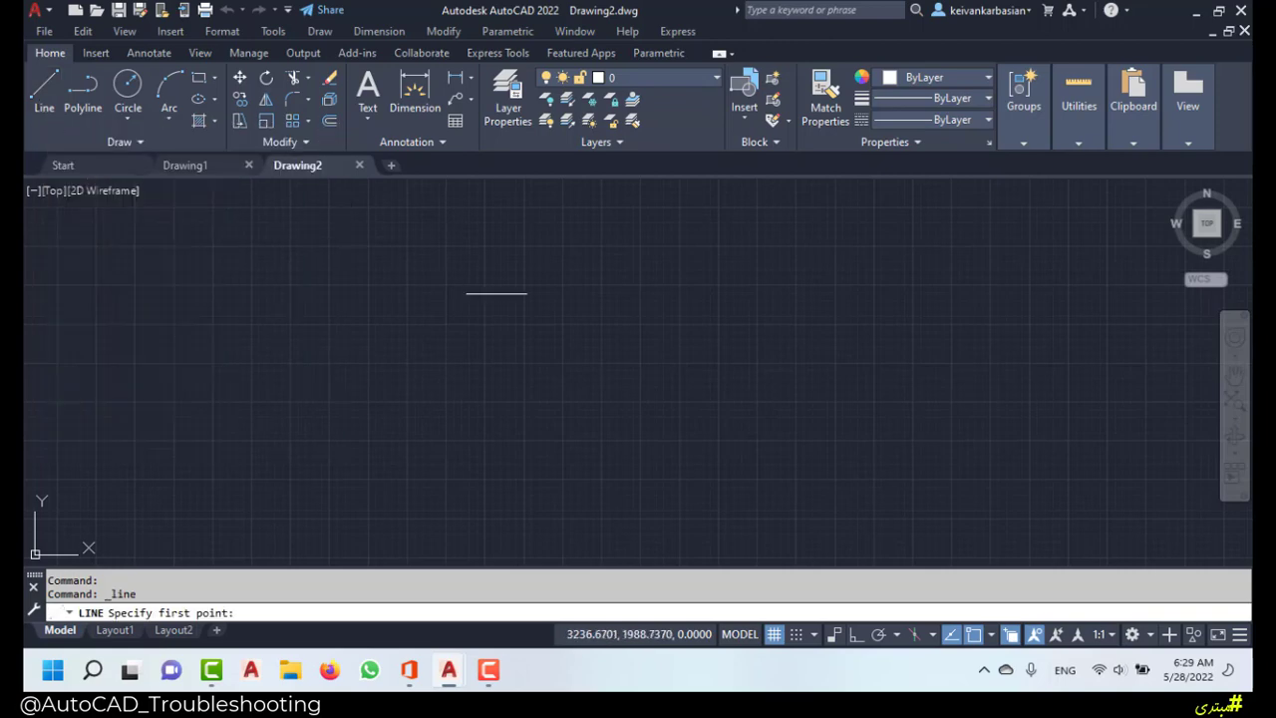
left_click(560, 332)
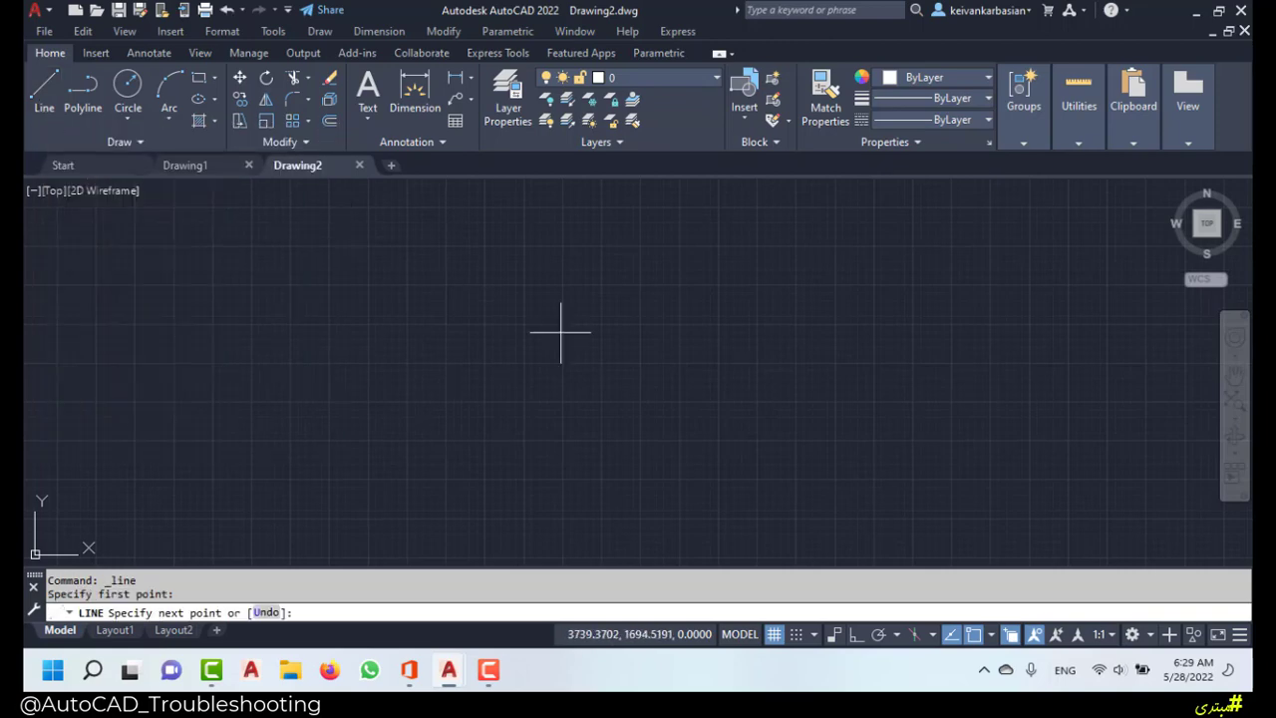
left_click(759, 339)
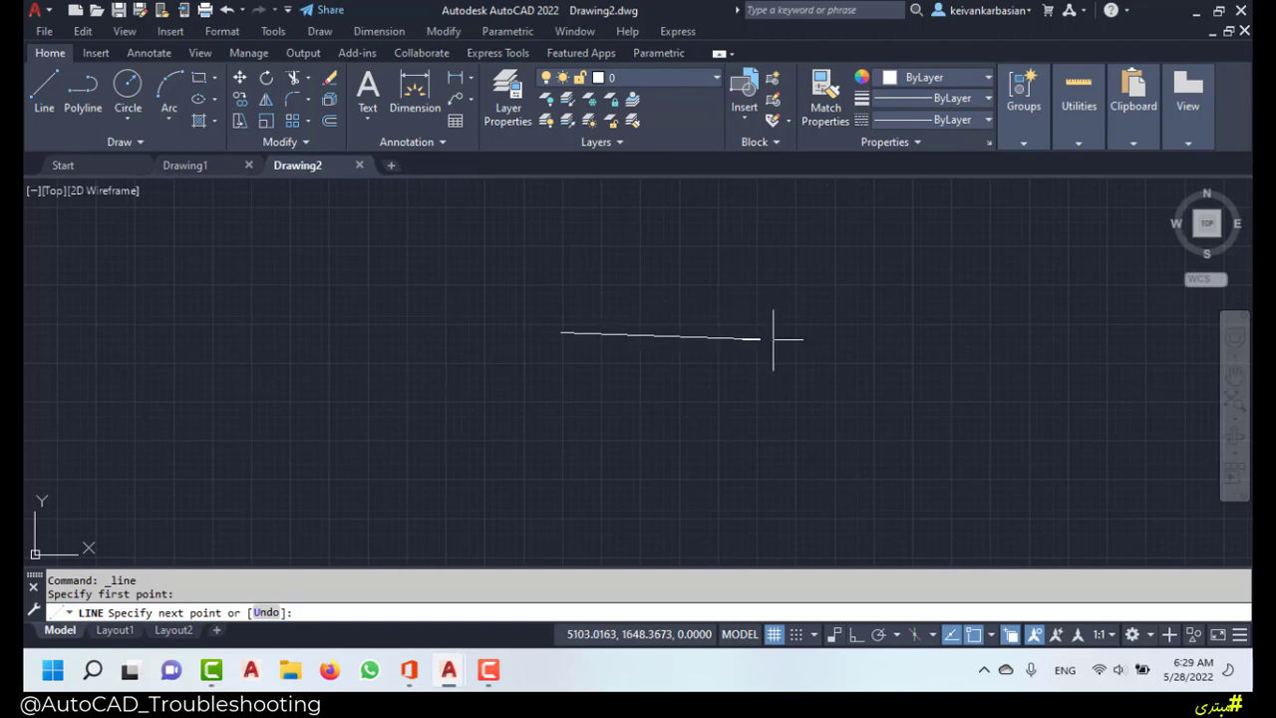
left_click(797, 290)
left_click(906, 340)
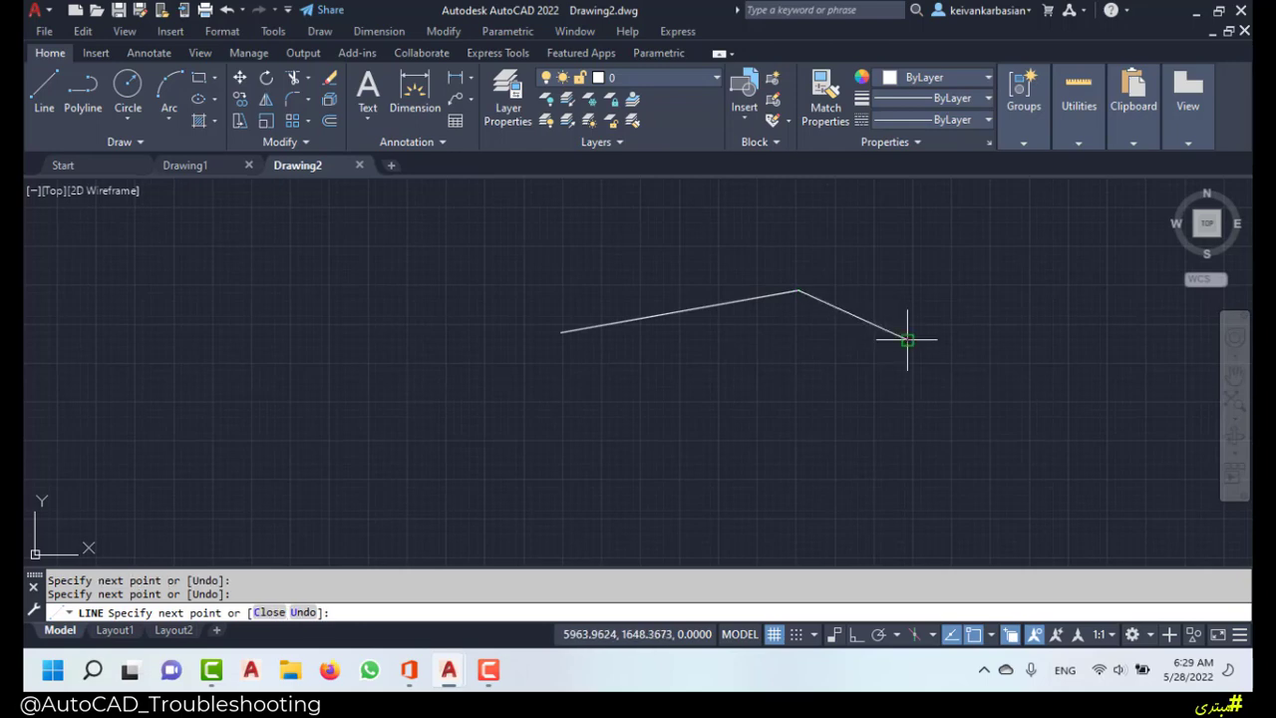
left_click(894, 445)
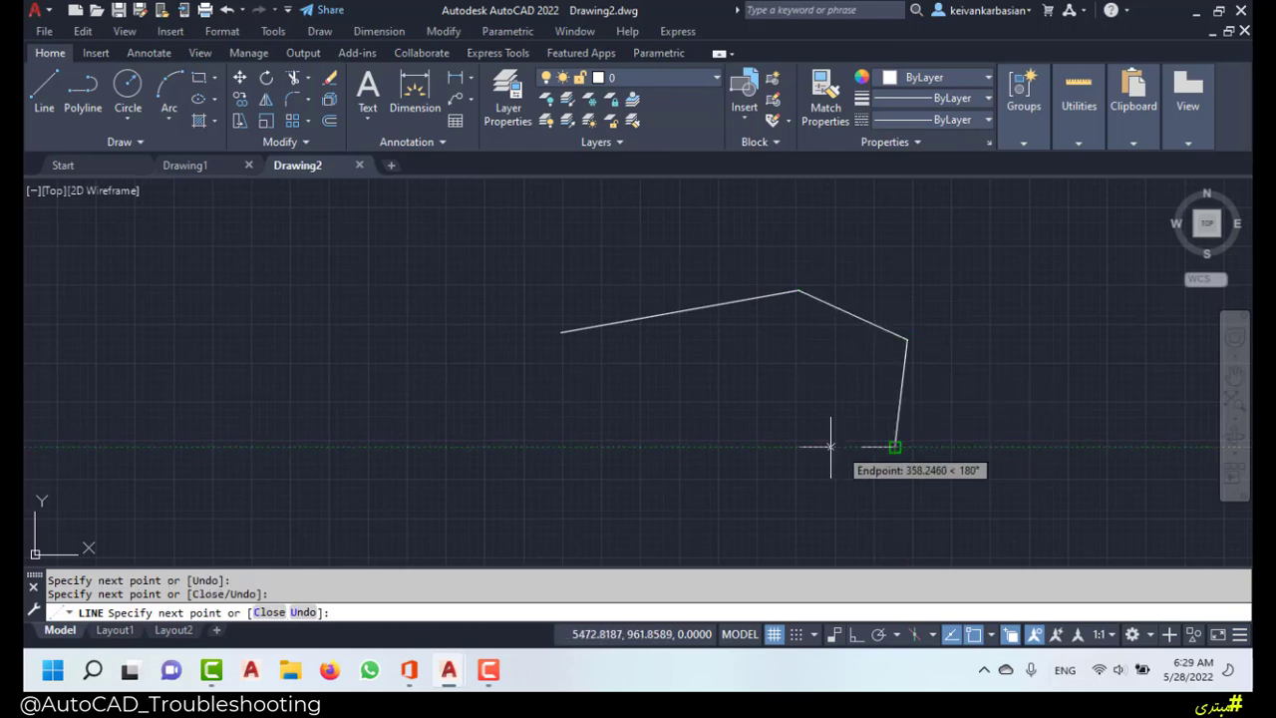
left_click(779, 445)
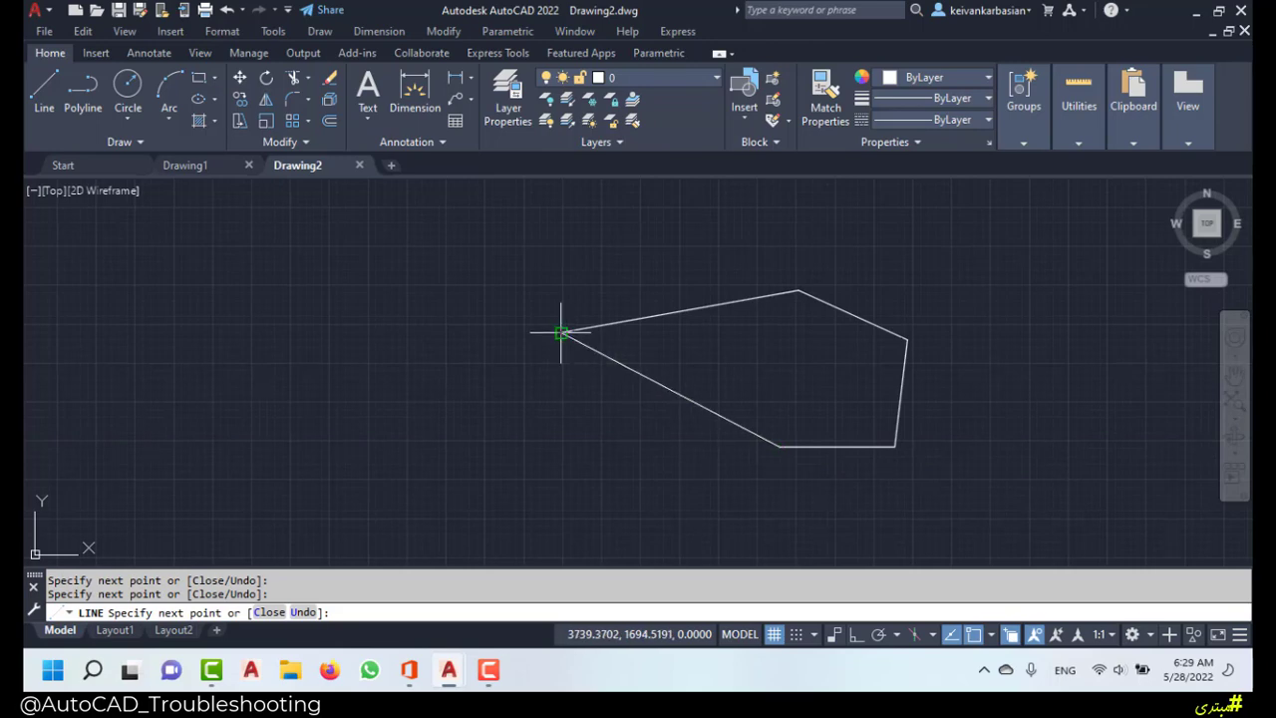
left_click(561, 332)
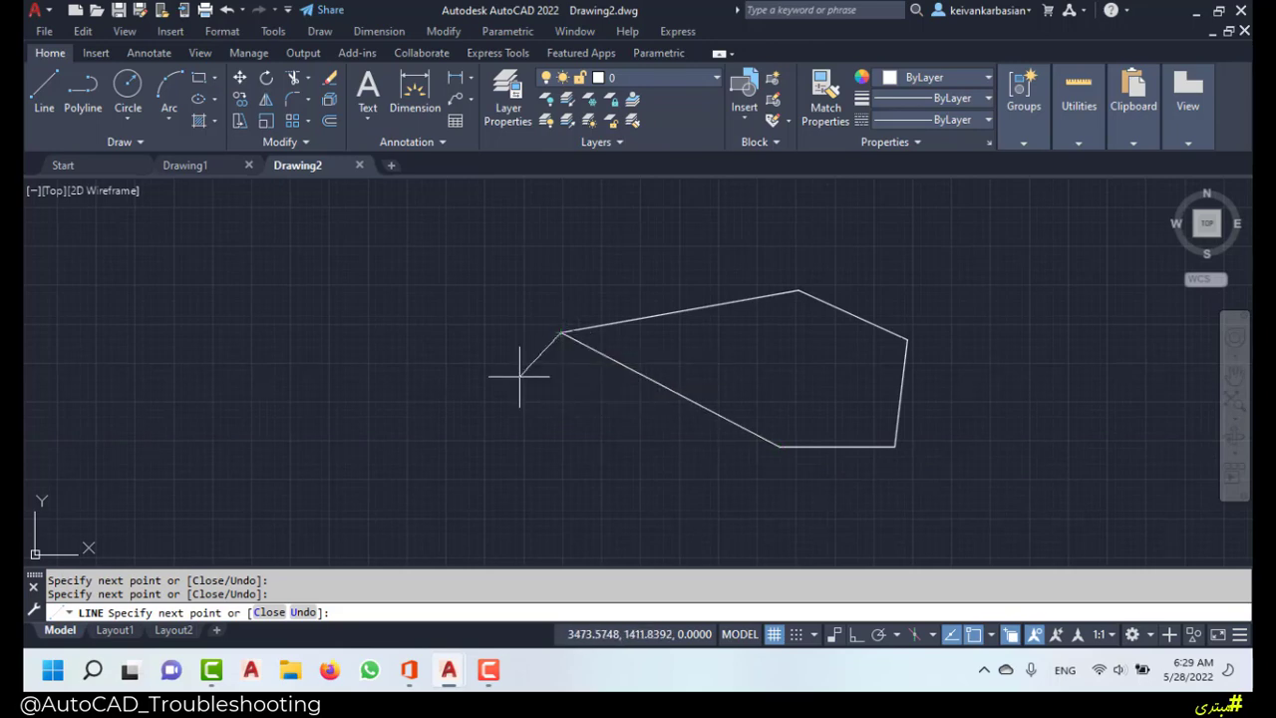
right_click(519, 376)
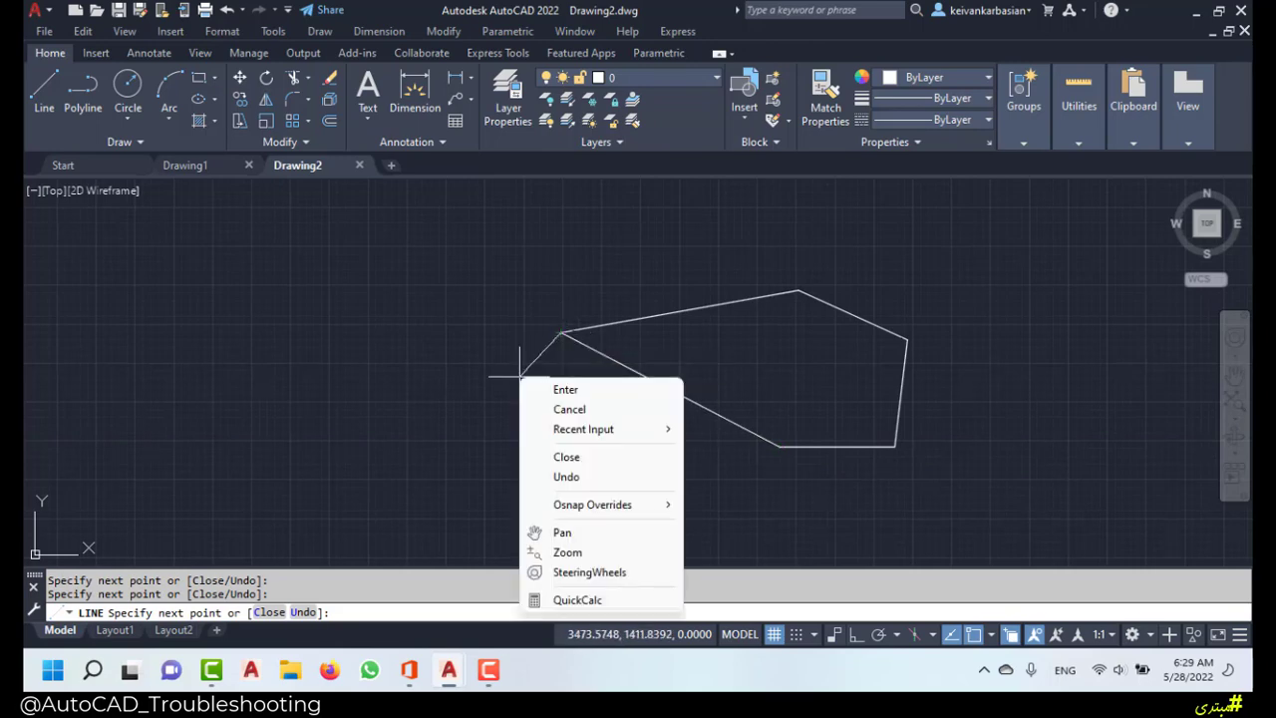
left_click(588, 390)
middle_click_drag(633, 335, 794, 341)
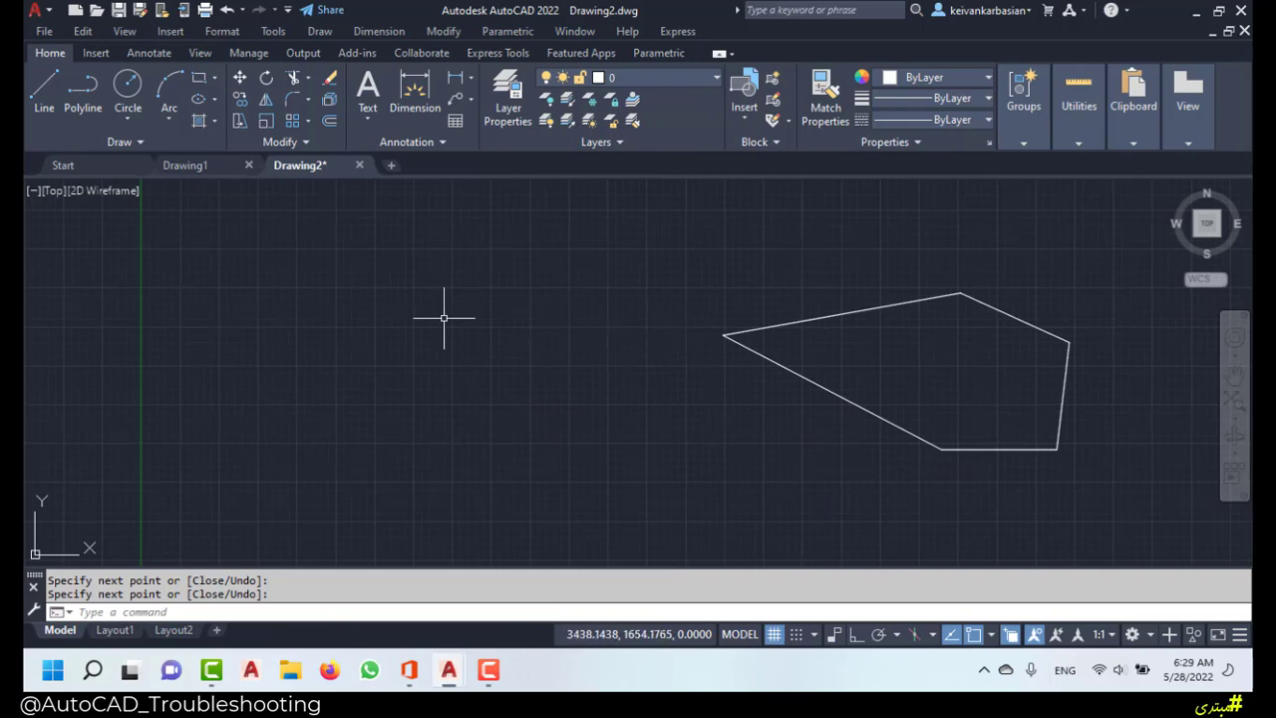
left_click(44, 92)
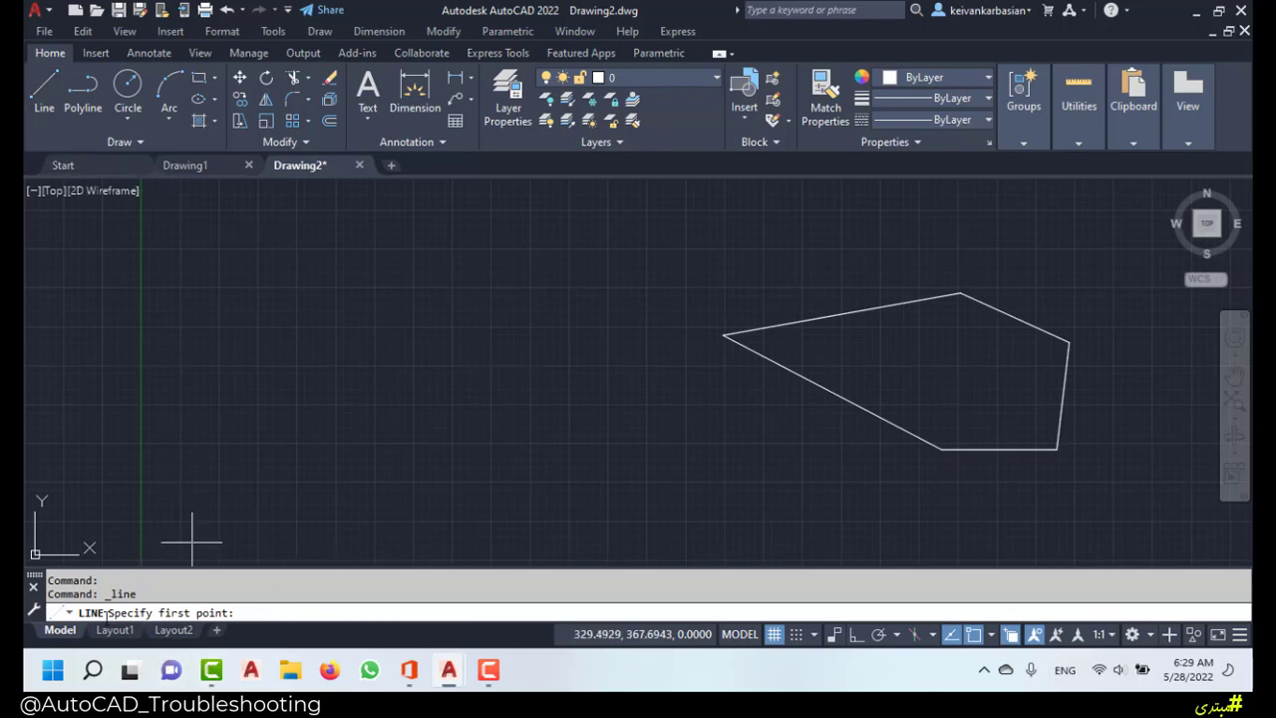
left_click_drag(105, 593, 151, 593)
left_click(445, 350)
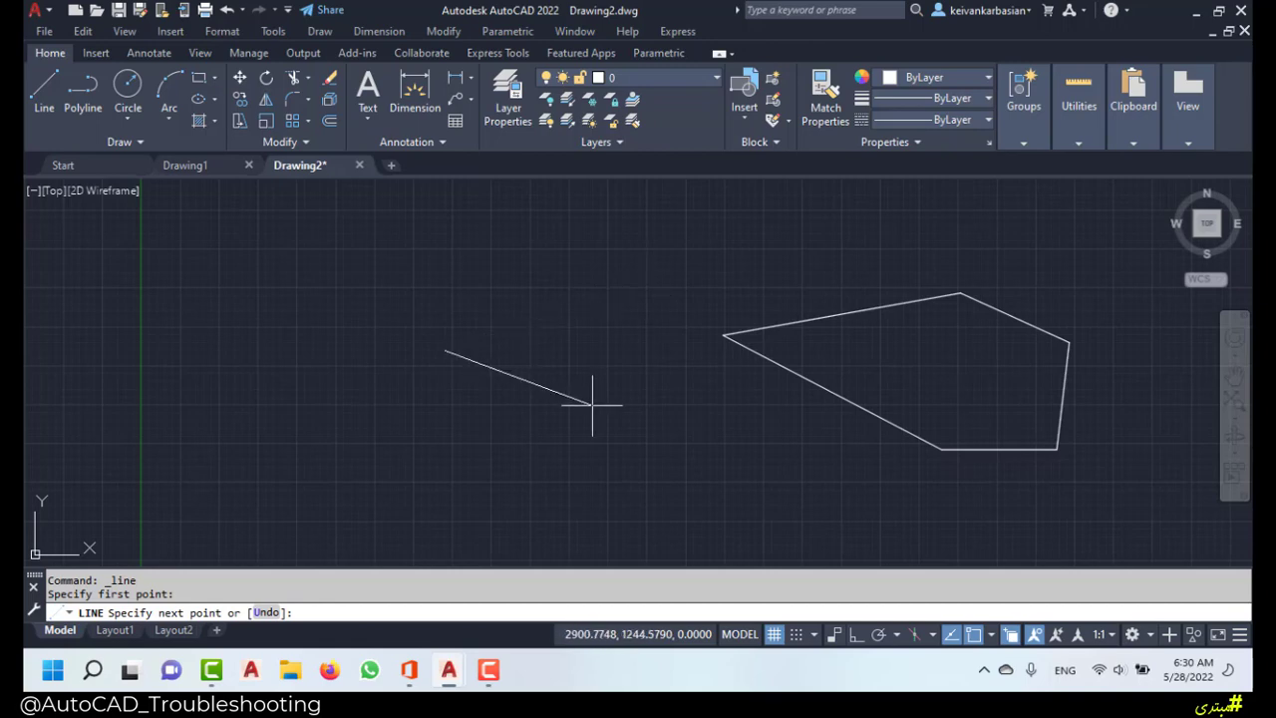
key("Escape")
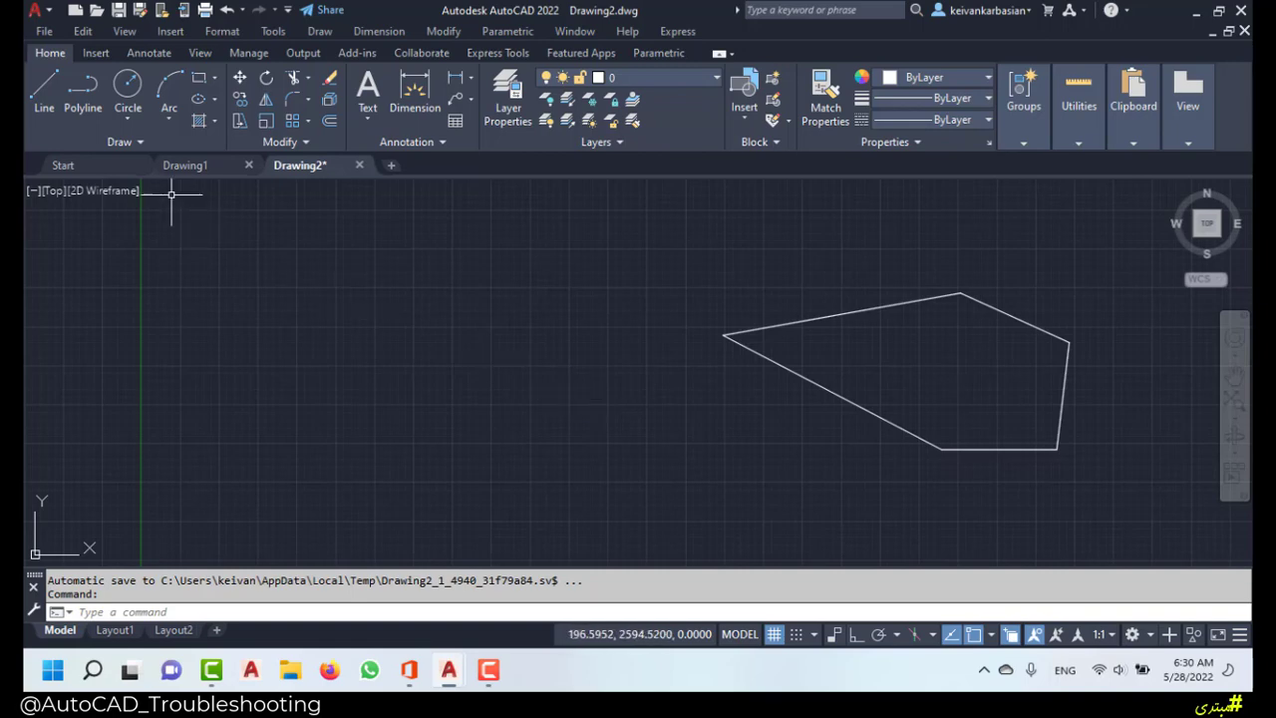
Step: Draw a vertical line segment from 1400,1500 to 1400,2500, keeping the Line command active
left_click(45, 95)
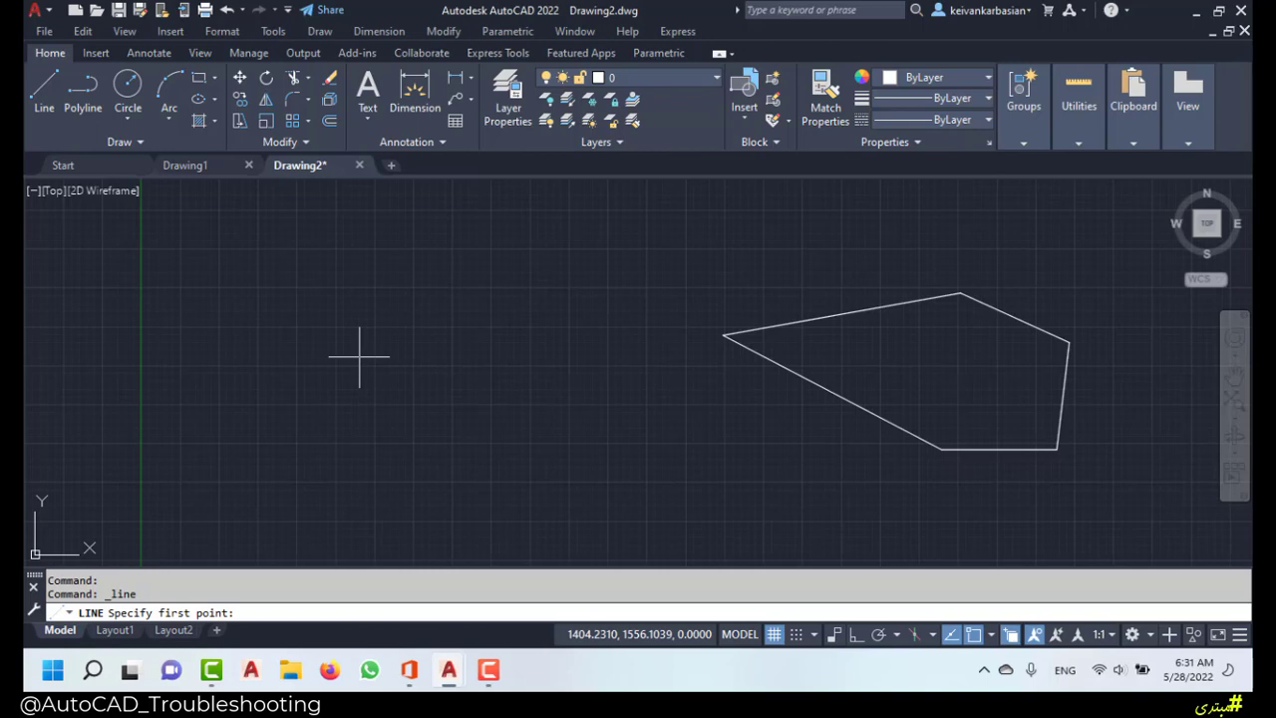
type("1400,1500")
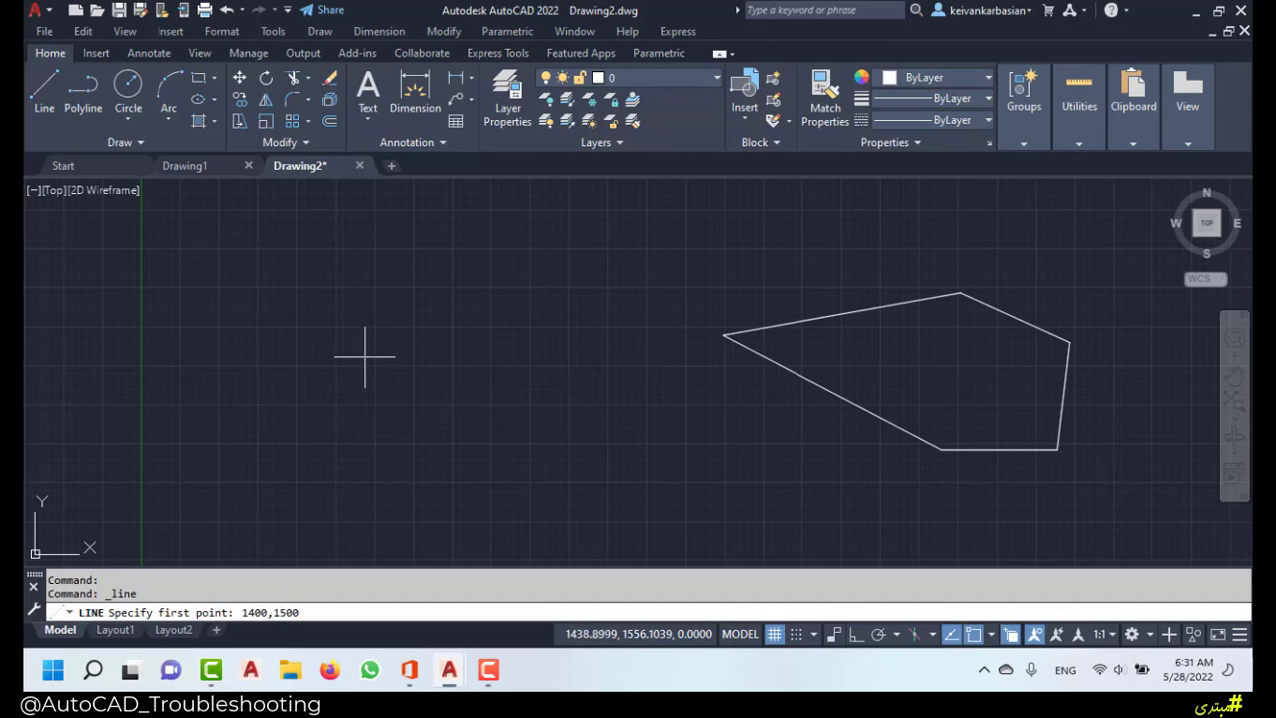
key("Return")
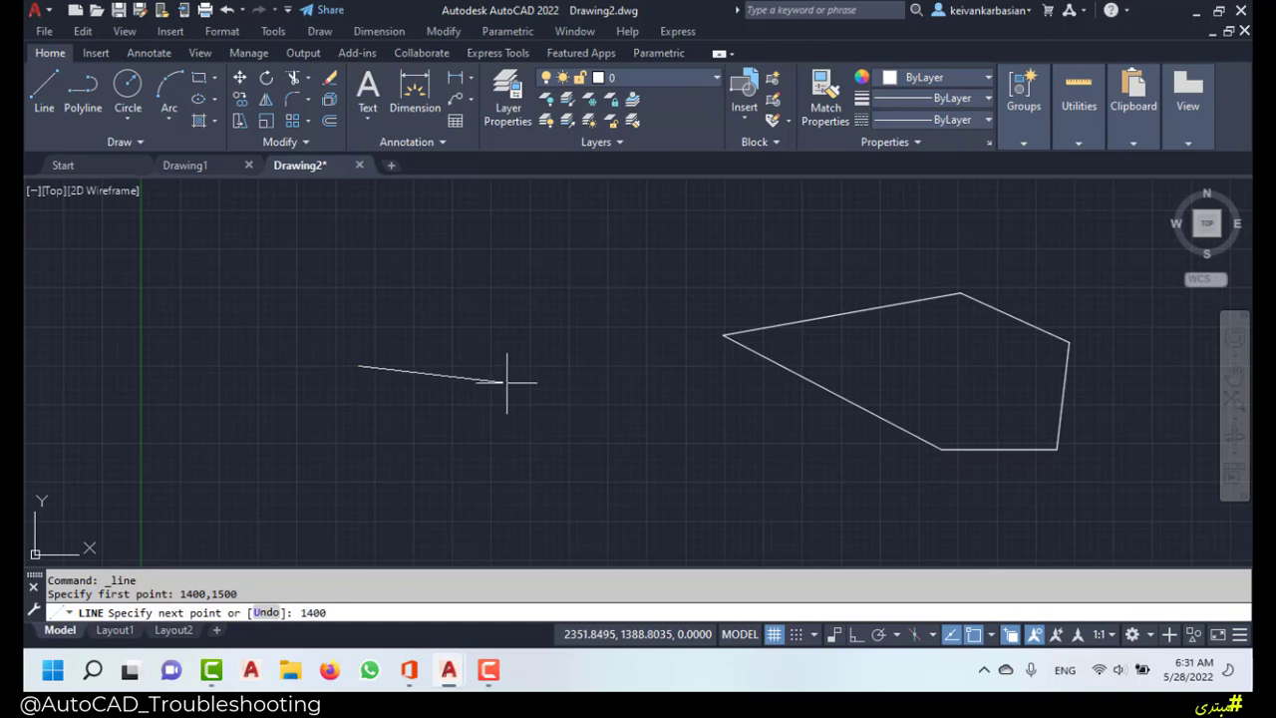
type(",2500")
key("Return")
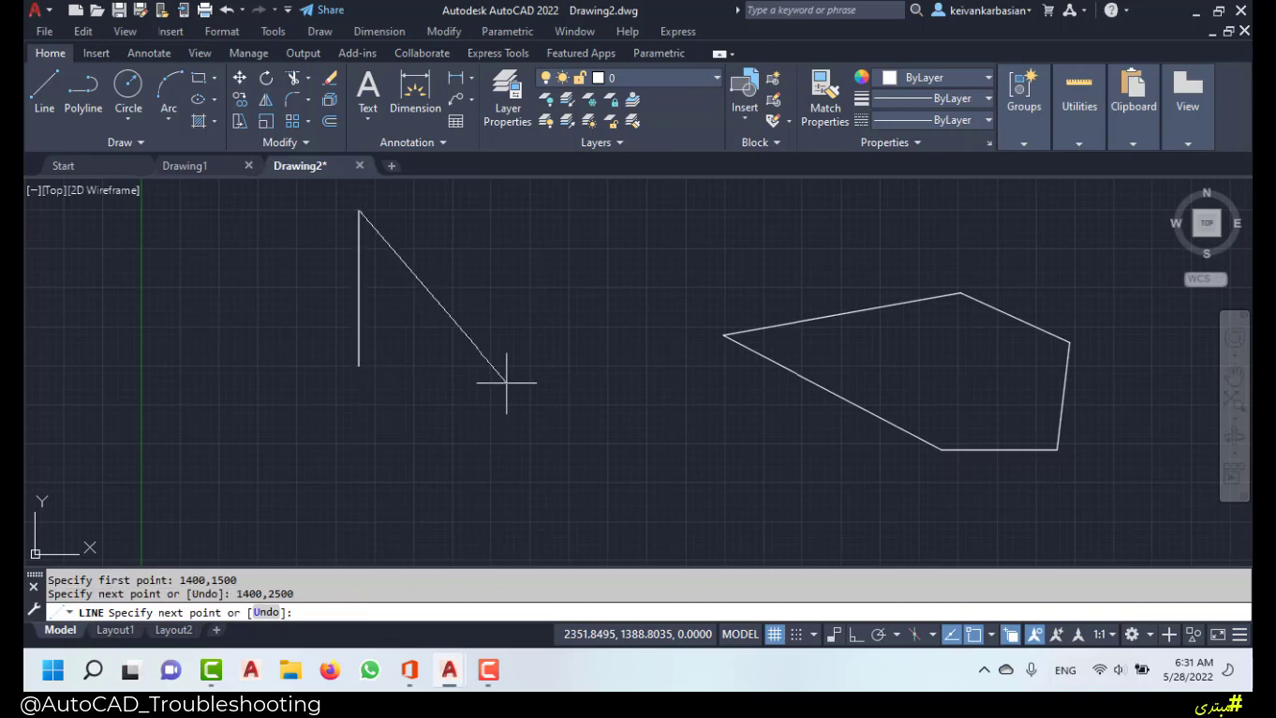
Step: Continue the line from the top of the vertical segment to the point 1700,2500
scroll(484, 370, "down", 2)
scroll(411, 327, "up", 4)
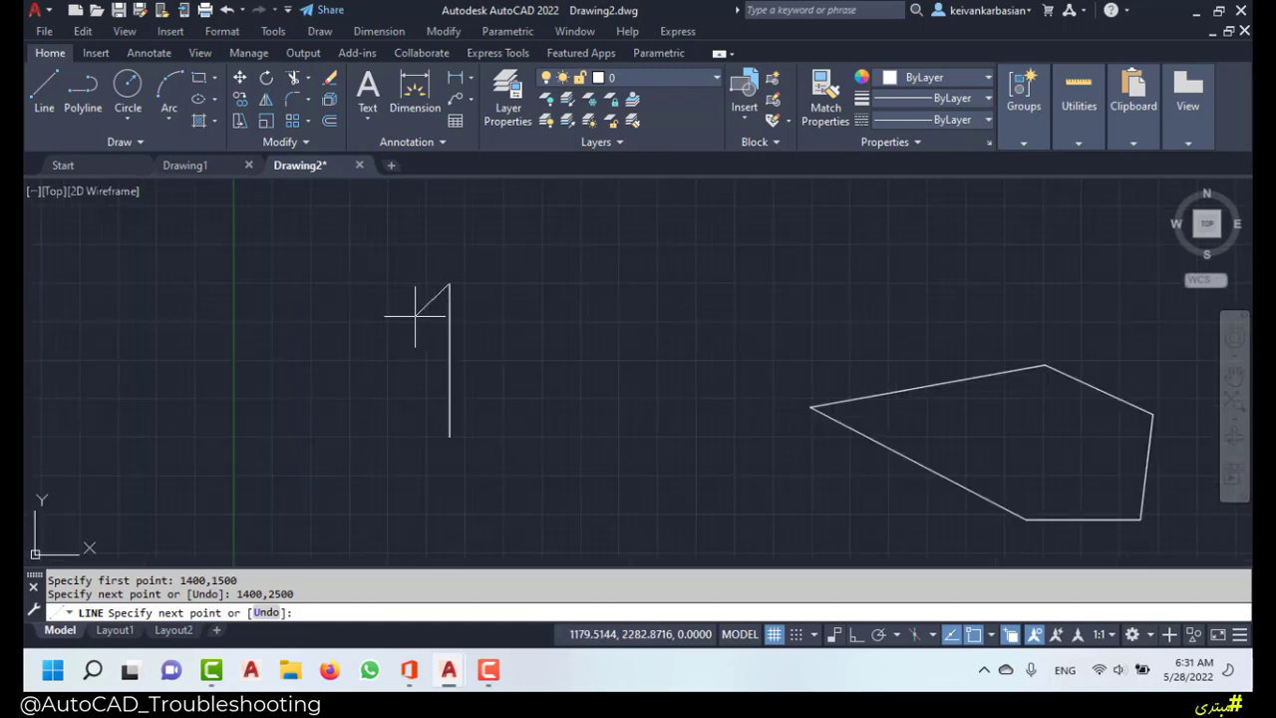
middle_click_drag(424, 337, 442, 401)
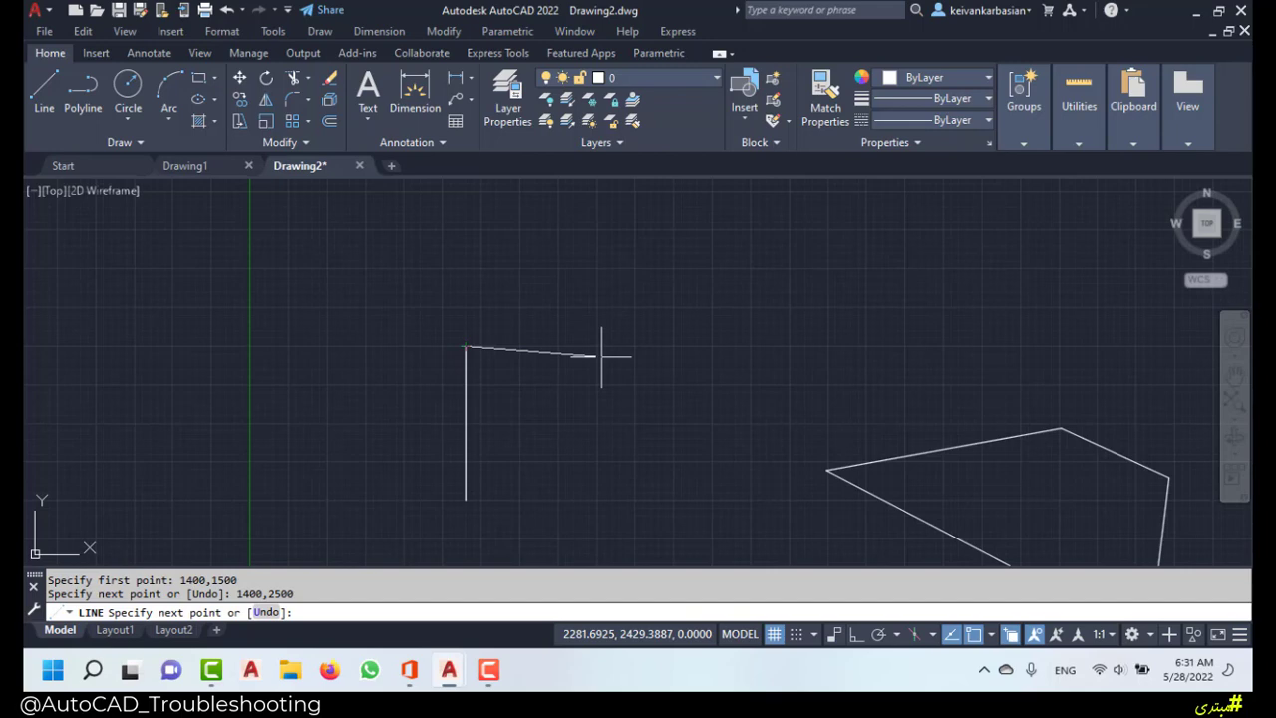
type("00,1500")
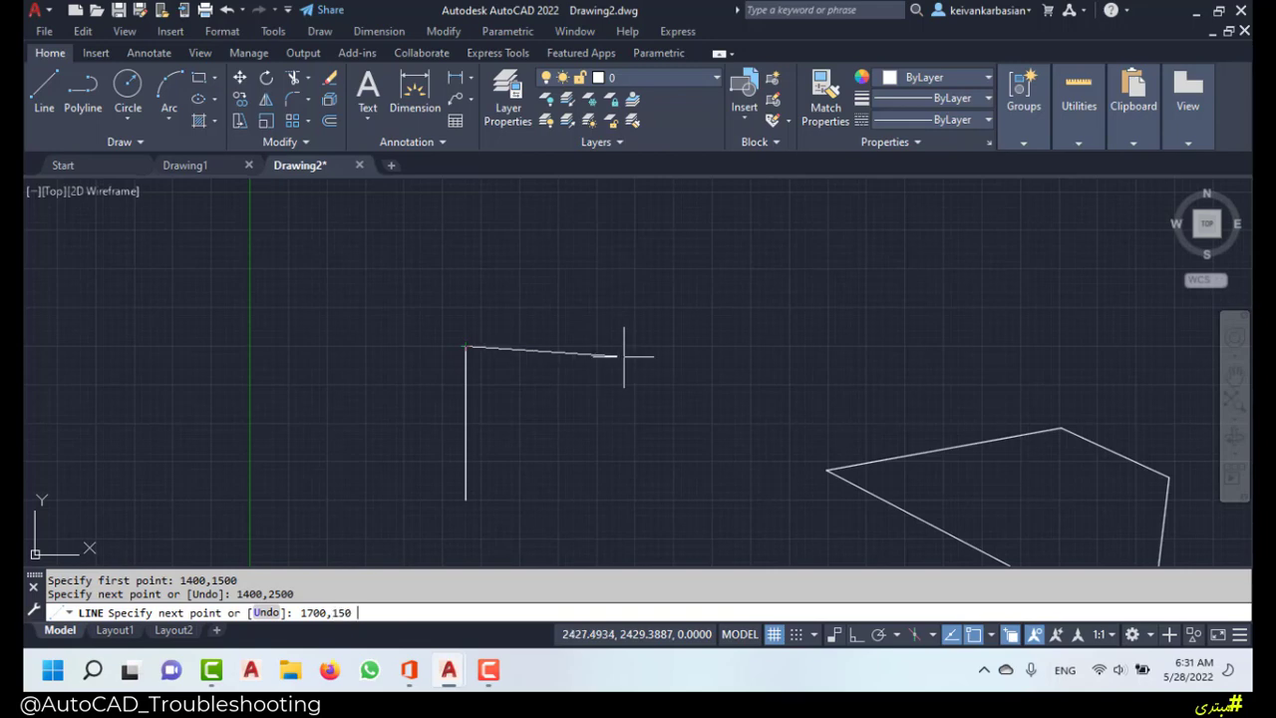
key("BackSpace")
key("BackSpace")
key("BackSpace")
key("BackSpace")
type("250")
key("Return")
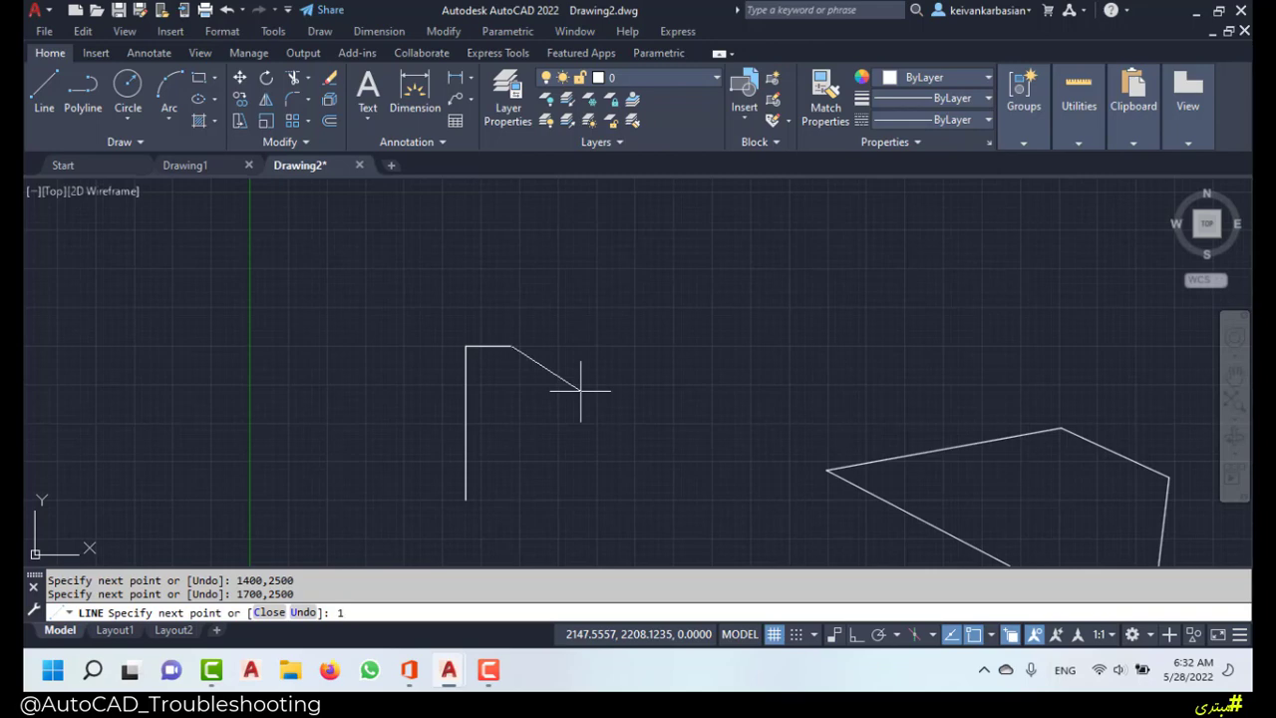
Step: Add a steep segment down to the right using the distance 1400.1500, and close the outline back to its start
type("400.")
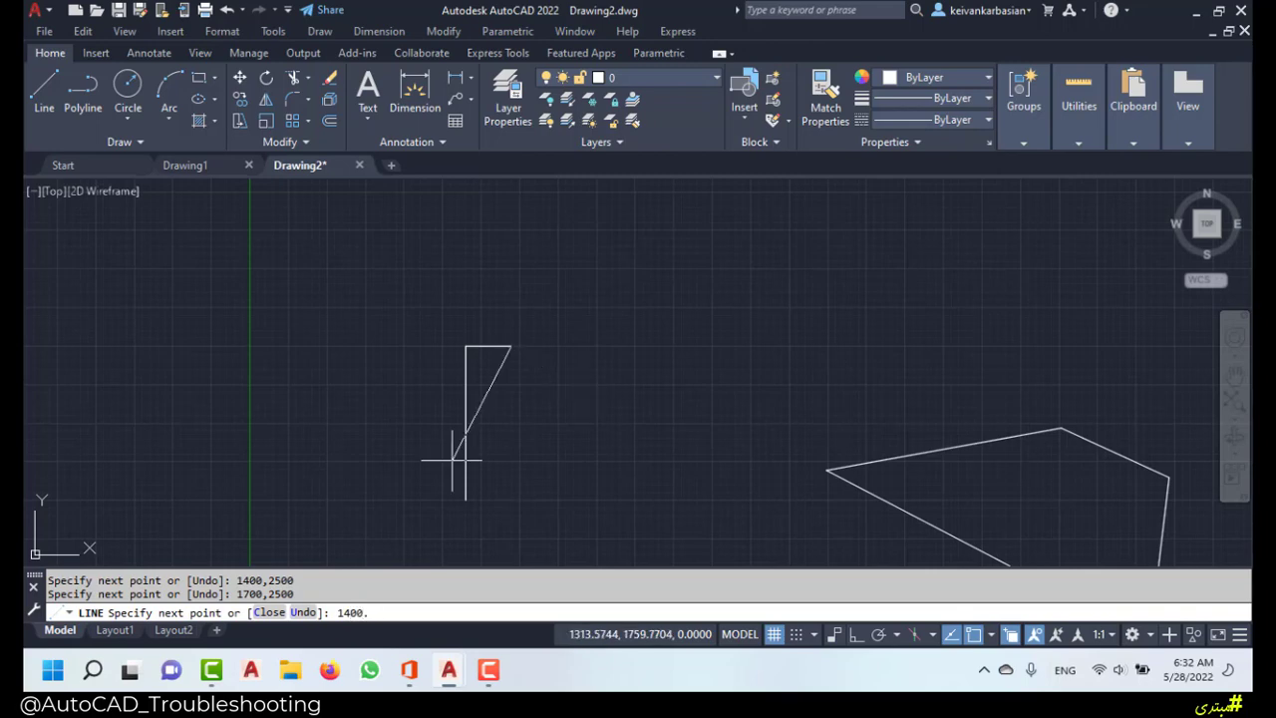
scroll(314, 585, "up", 1)
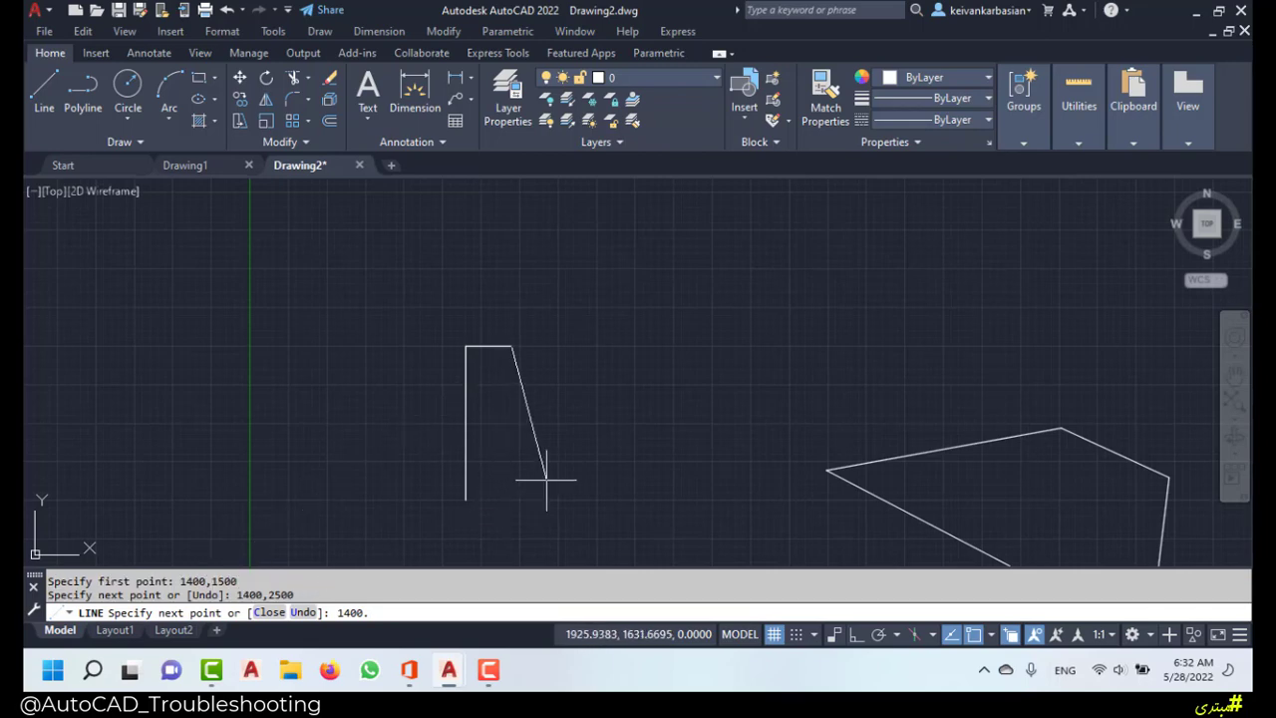
type("00")
key("Return")
scroll(558, 370, "down", 2)
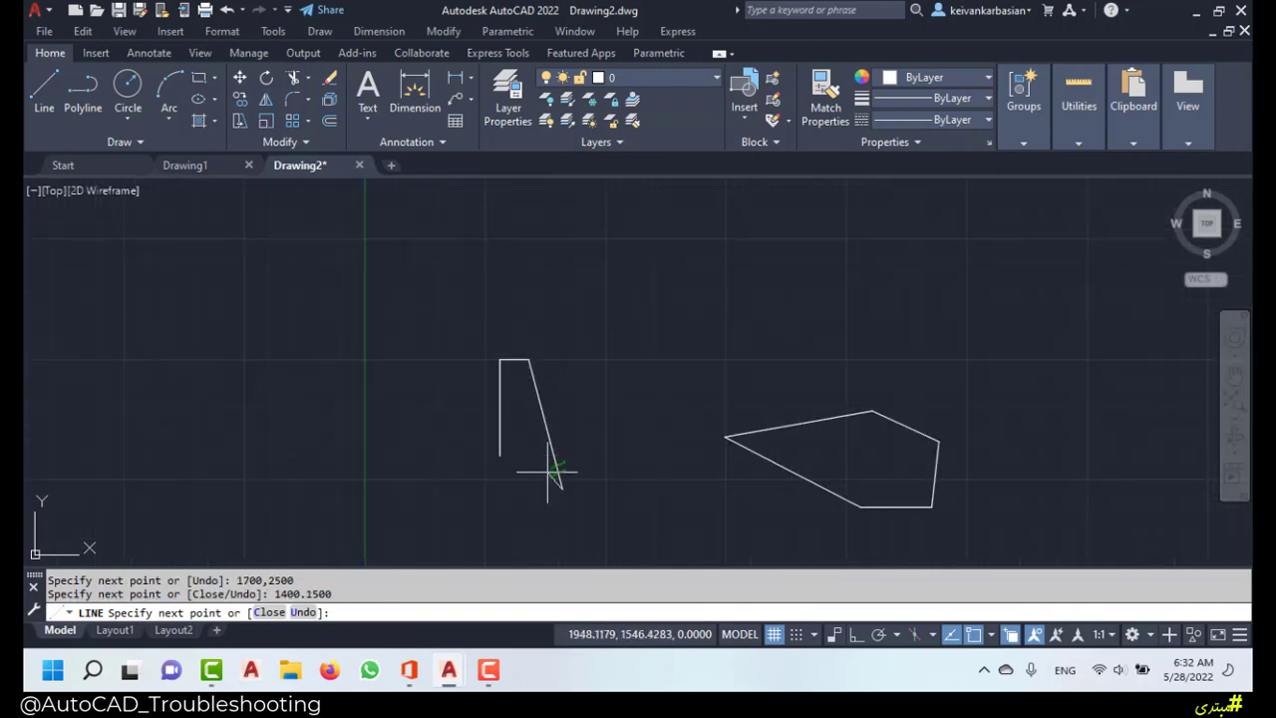
scroll(531, 508, "up", 2)
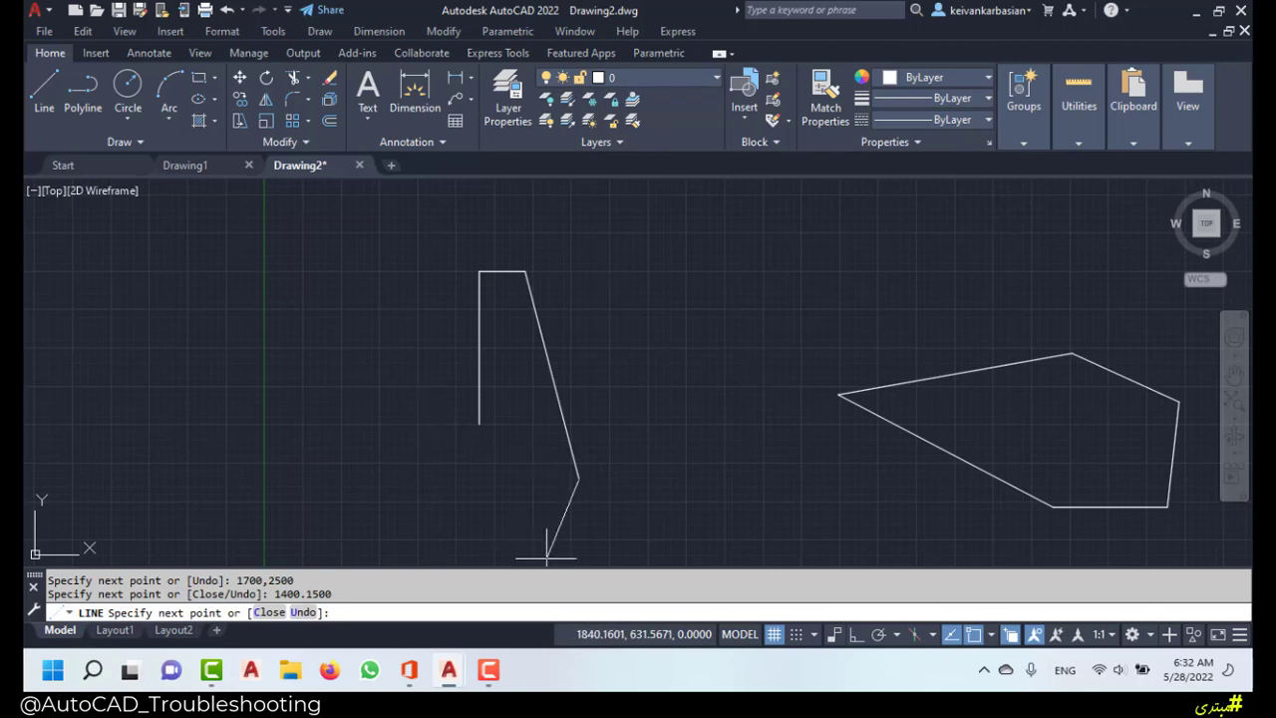
type("c")
key("Return")
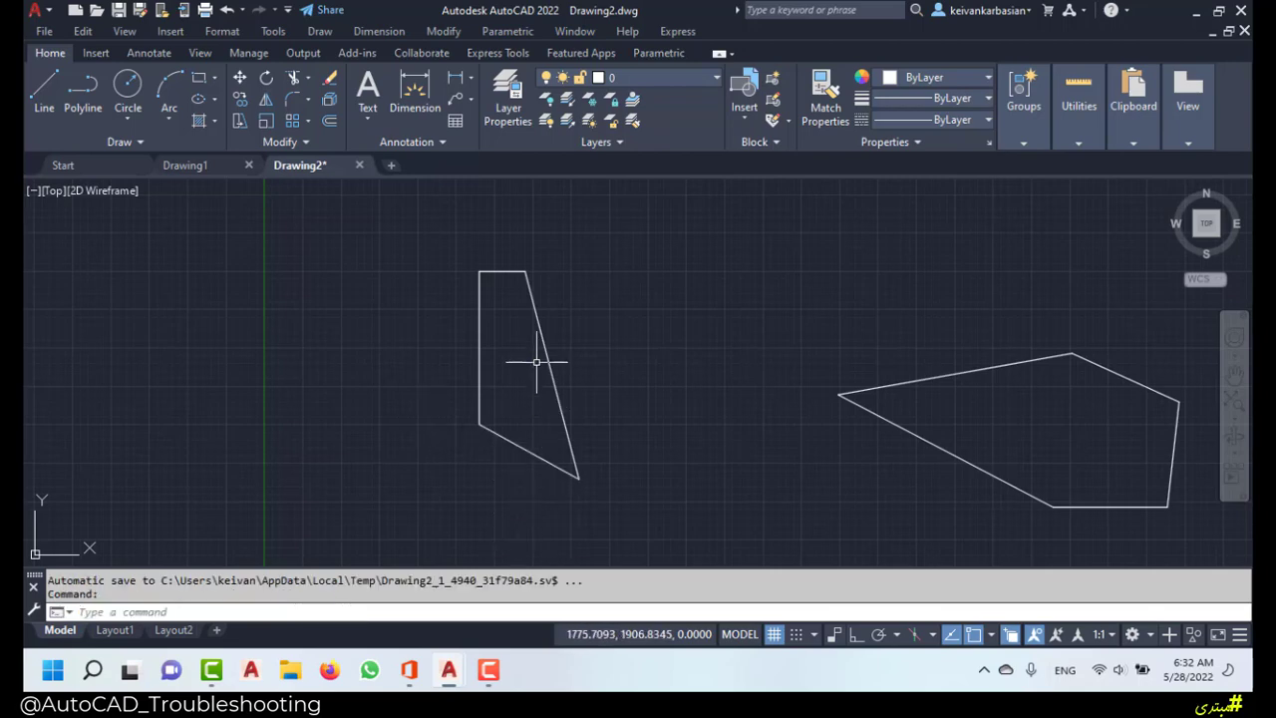
Step: Draw a closed four-sided outline from line segments between the two existing shapes, starting at about 2555,1989
mouse_move(529, 362)
middle_mouse_down()
mouse_move(595, 450)
mouse_move(592, 421)
middle_mouse_up()
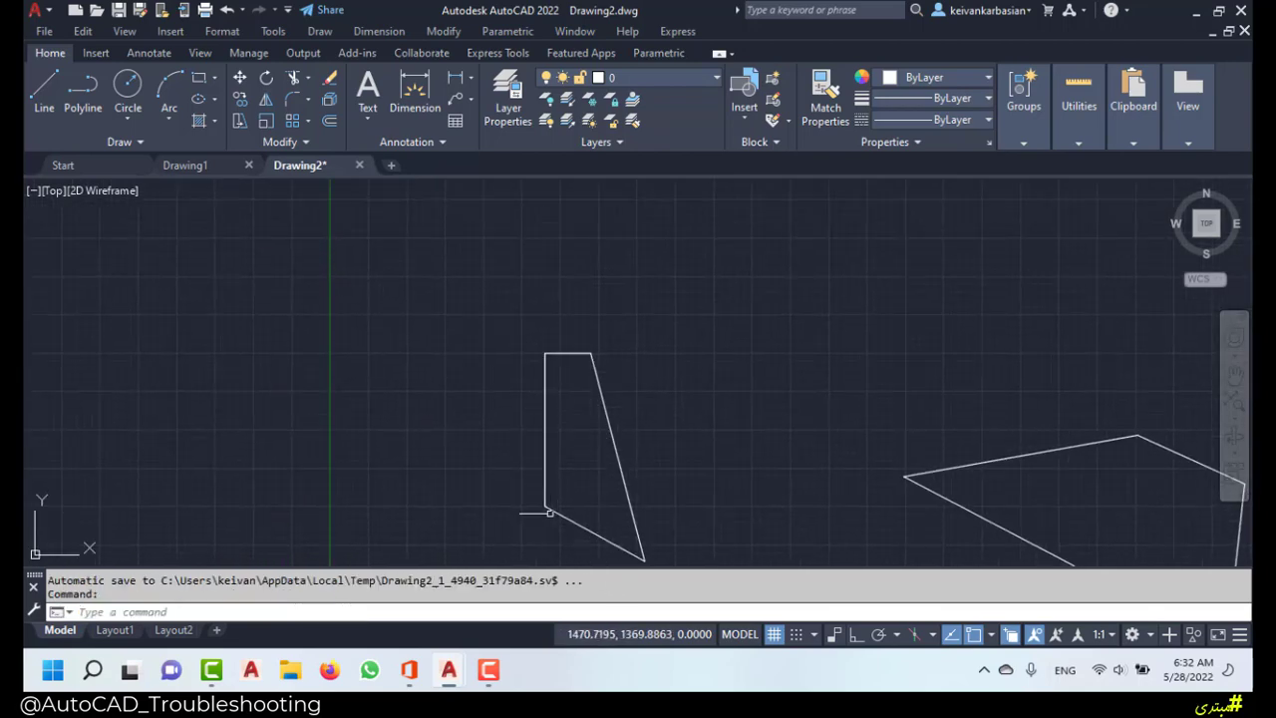
middle_click_drag(749, 484, 636, 428)
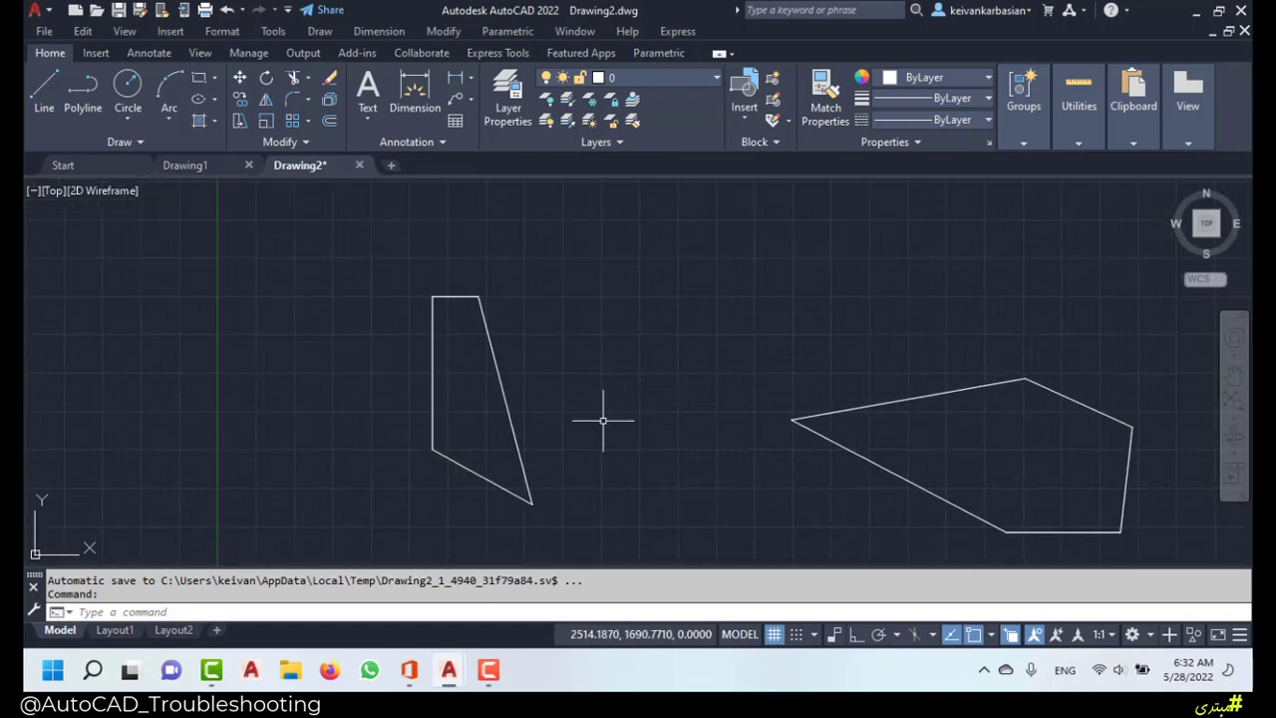
middle_click_drag(564, 398, 507, 394)
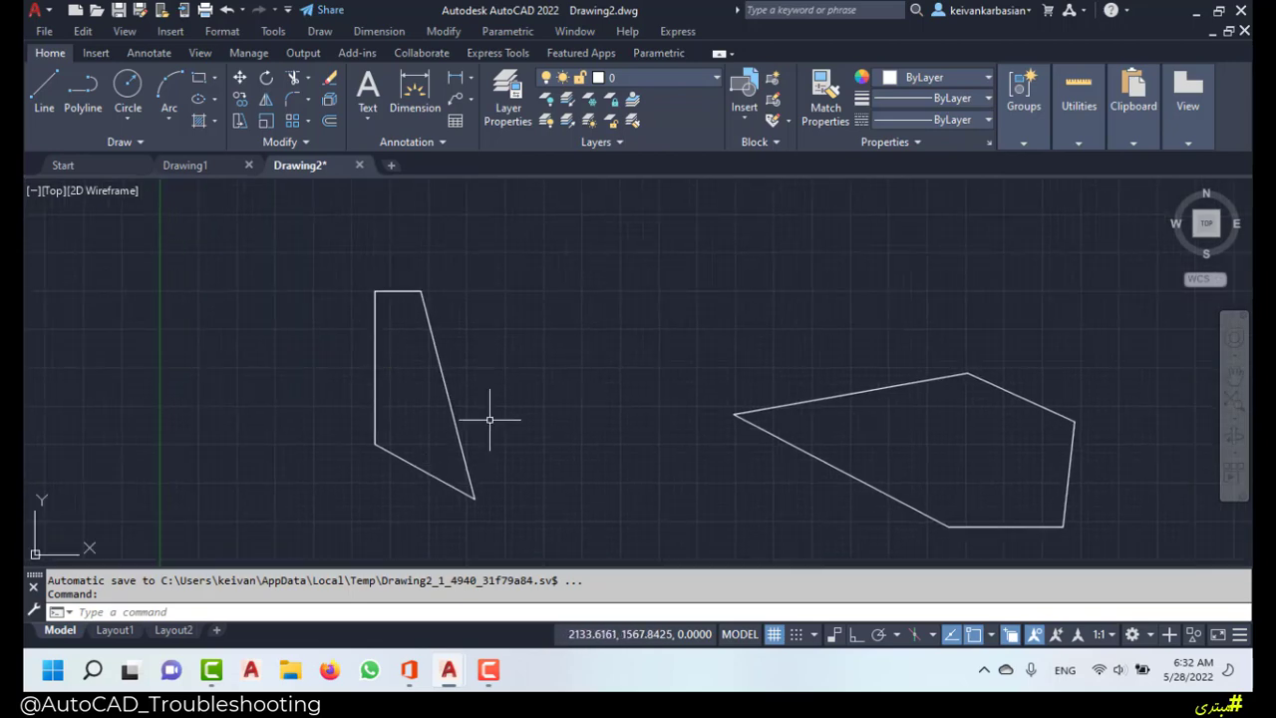
middle_click_drag(548, 349, 546, 365)
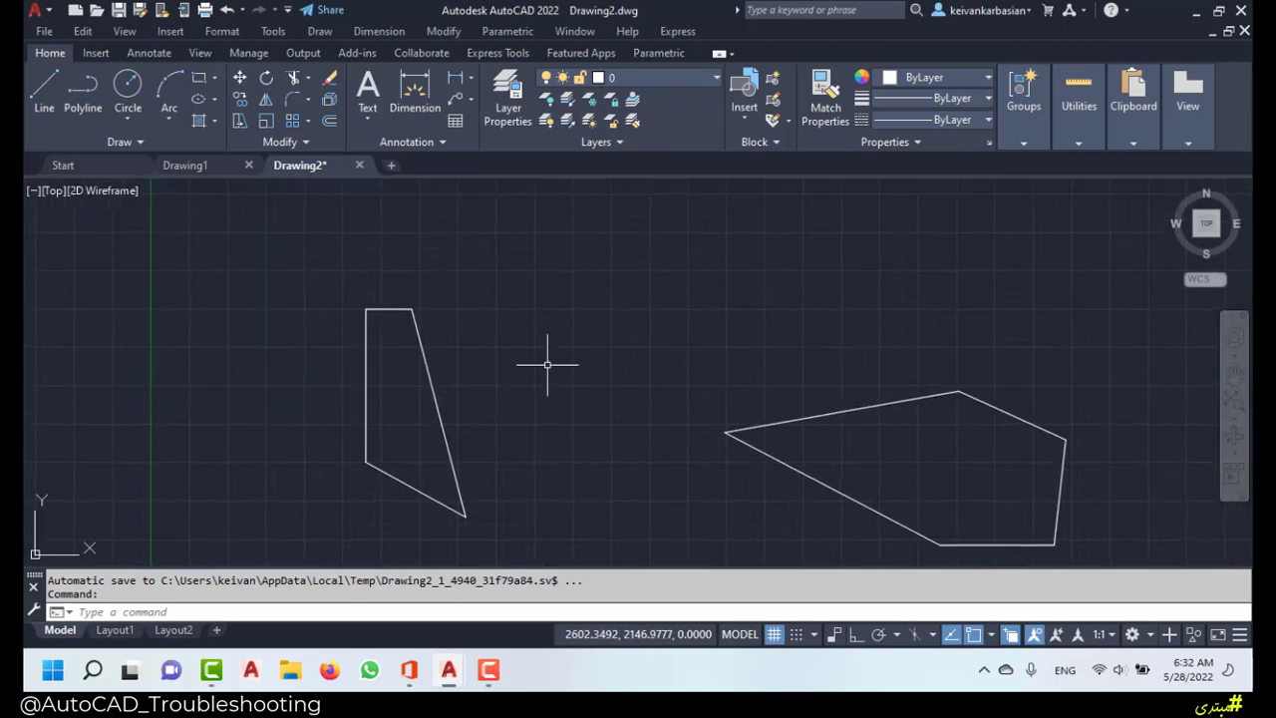
left_click(44, 95)
left_click(542, 386)
left_click(506, 314)
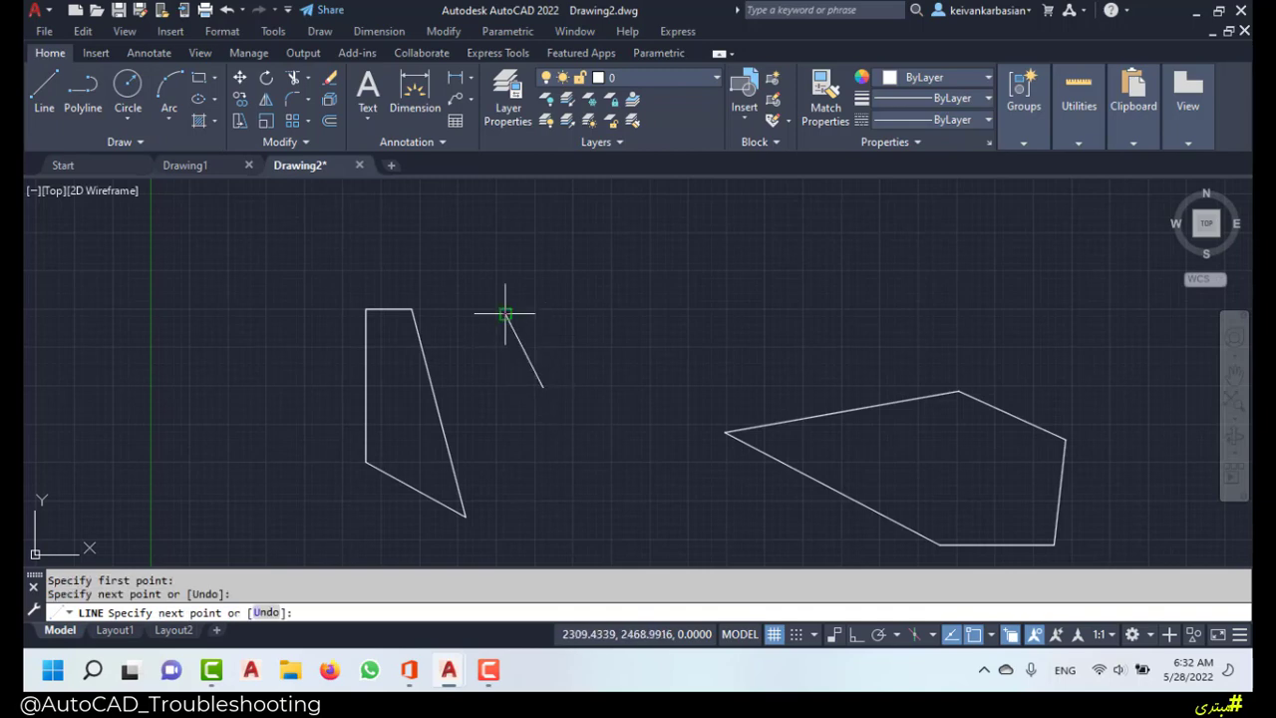
left_click(657, 304)
left_click(676, 350)
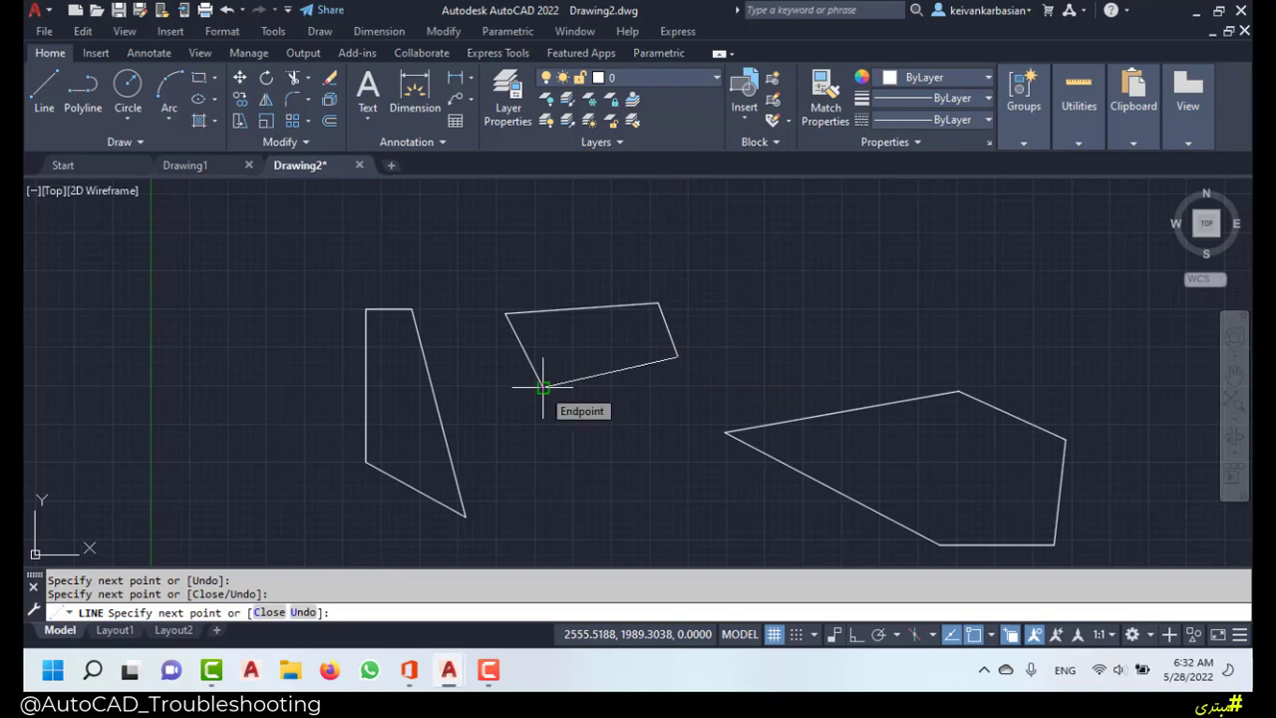
left_click(269, 613)
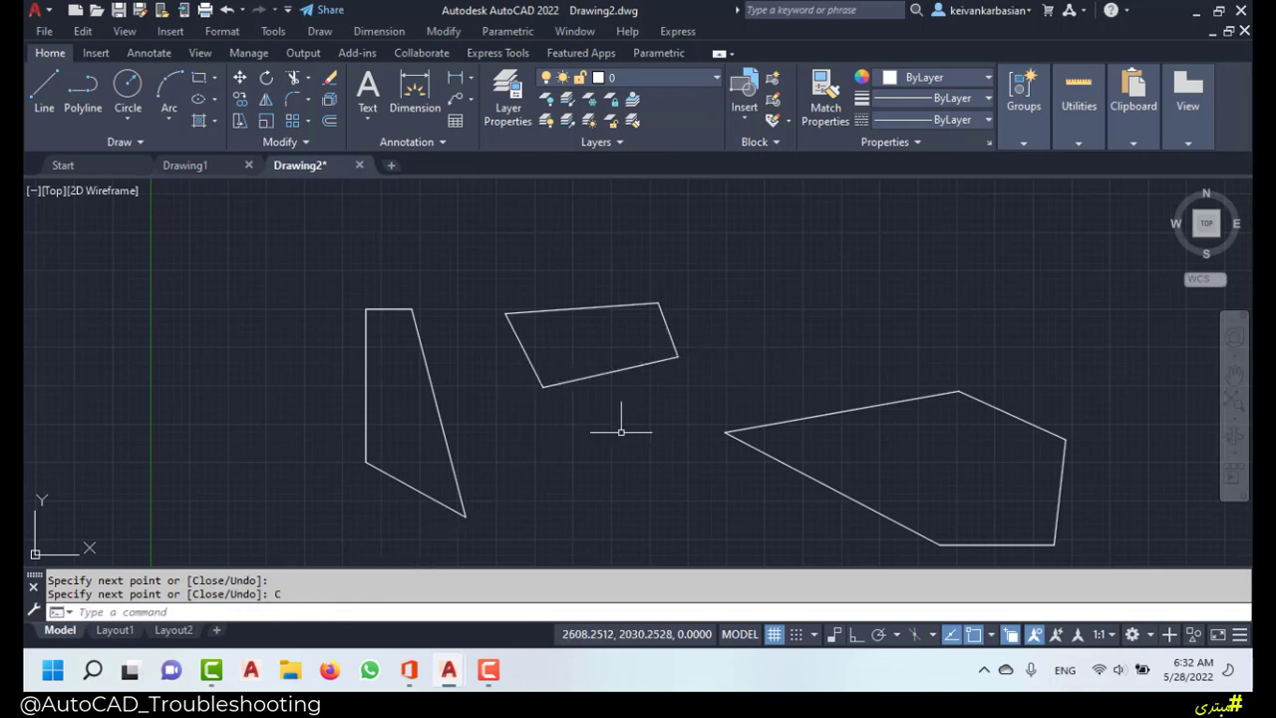
Step: Start a new line above the peak of the five-sided outline with a first segment 10 units long, rising slightly to the right
middle_click_drag(654, 484, 607, 480)
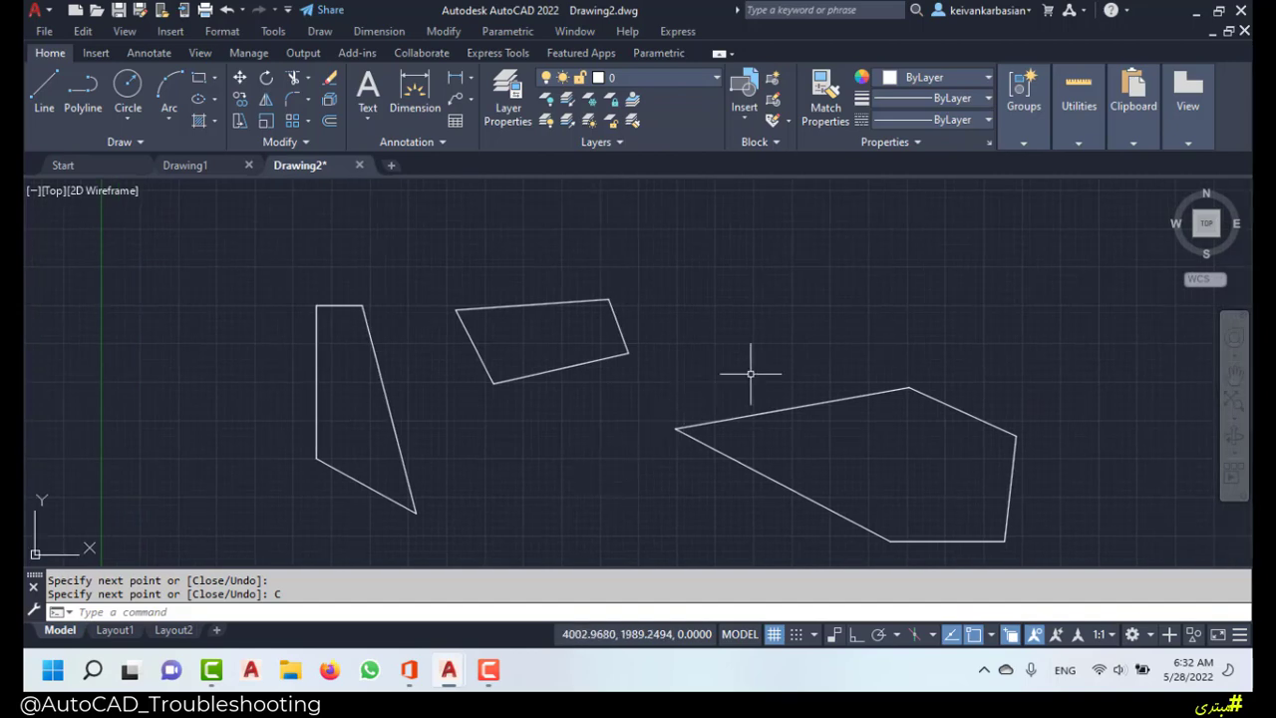
middle_click_drag(826, 358, 664, 394)
key("Return")
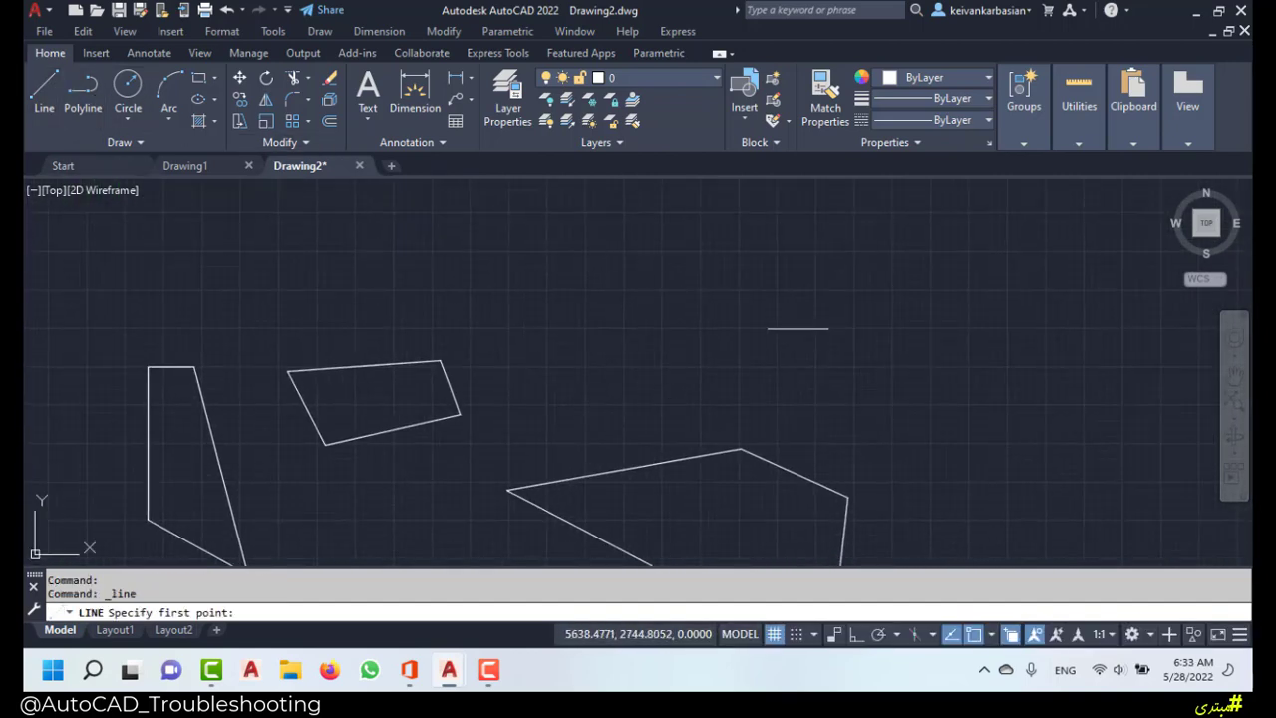
left_click(744, 305)
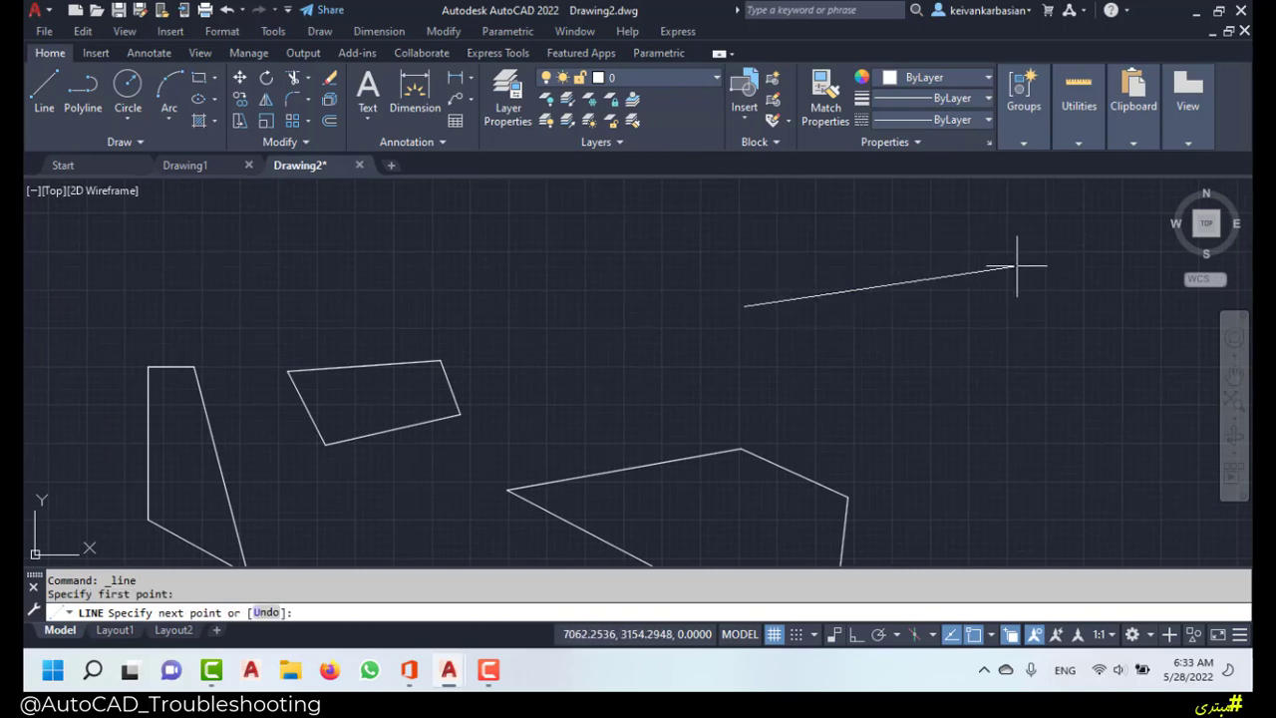
type("10")
key("Return")
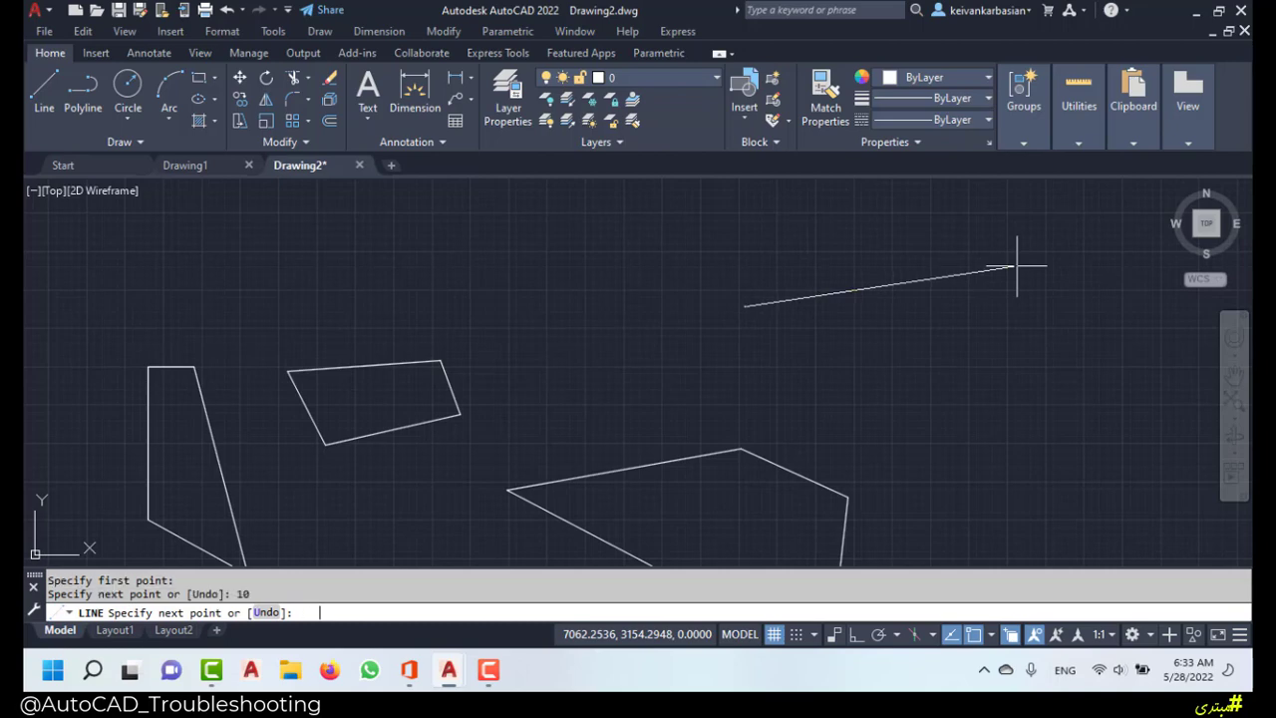
Step: Continue the line with a 20-unit segment down to the right and a 70-unit segment down to the left, leaving it open
scroll(773, 291, "up", 5)
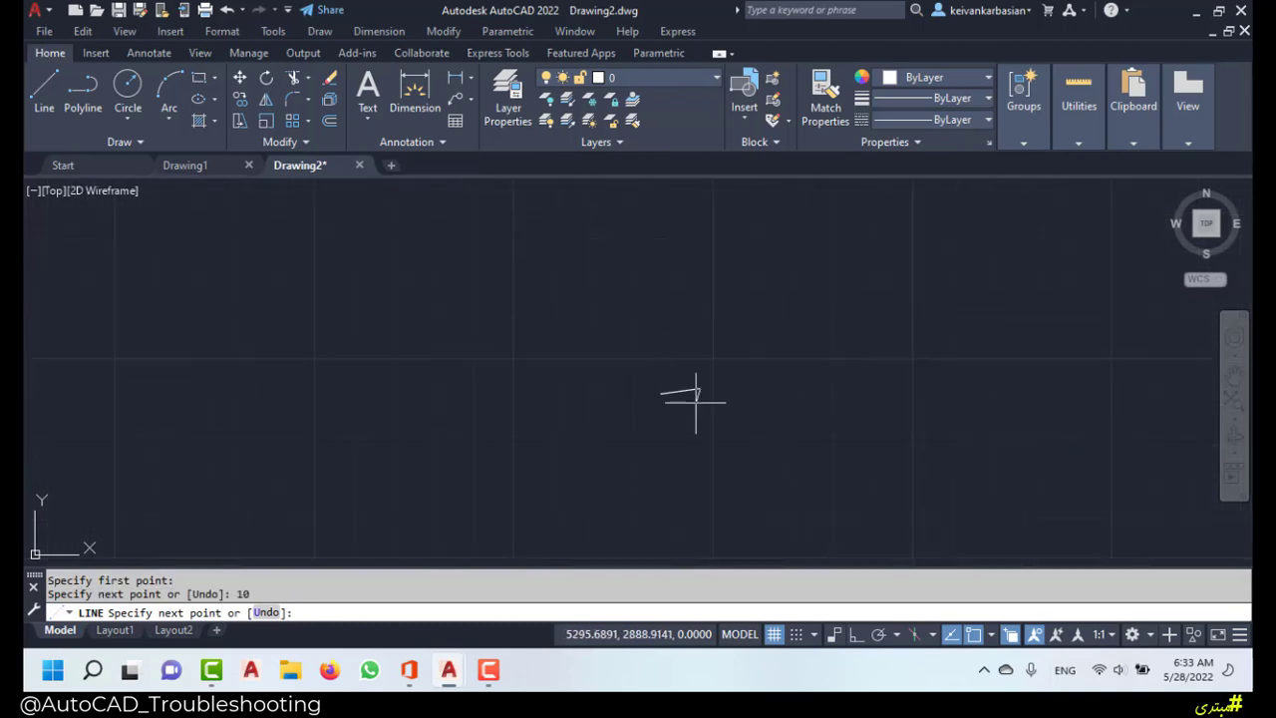
scroll(688, 394, "down", 3)
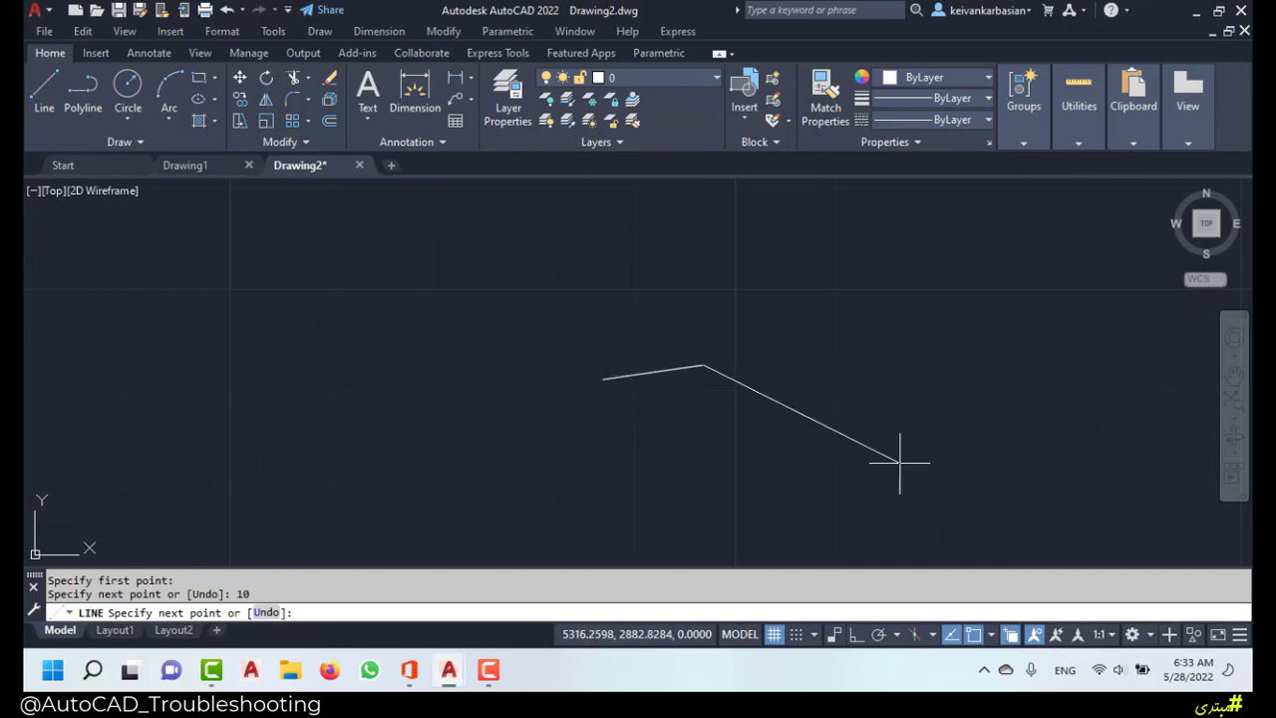
type("0")
key("Return")
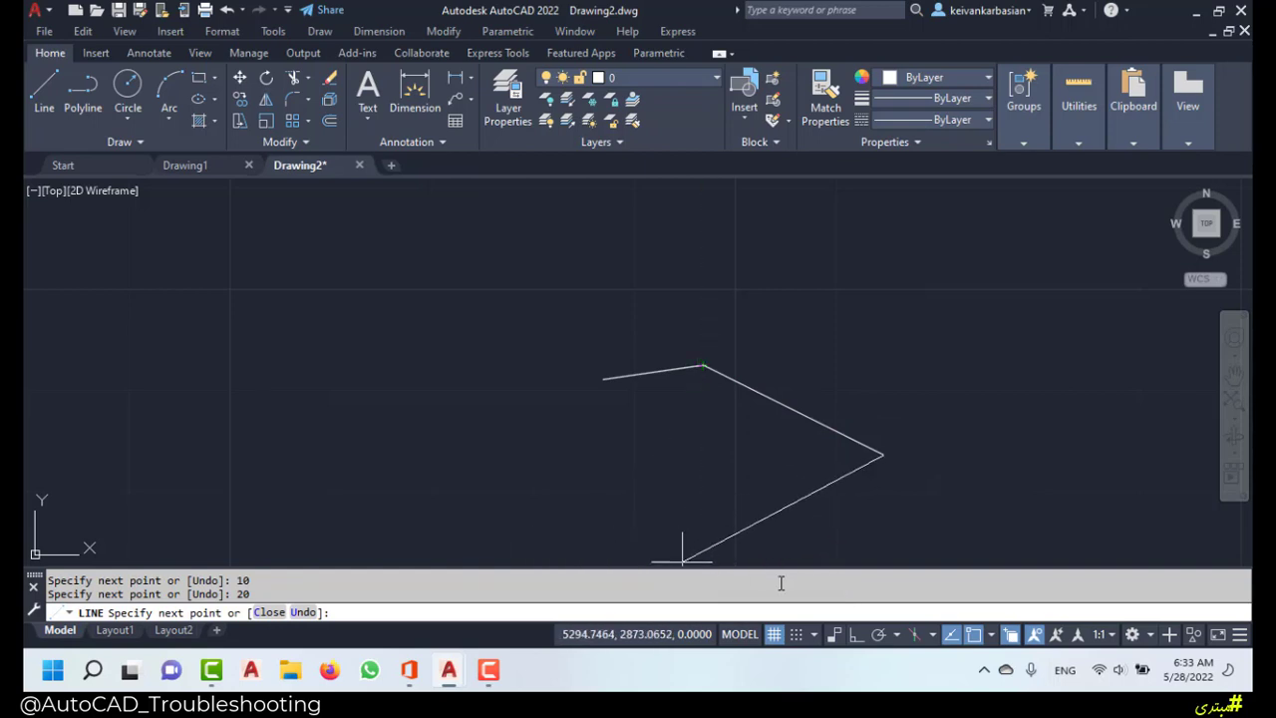
scroll(669, 446, "down", 2)
scroll(668, 447, "up", 2)
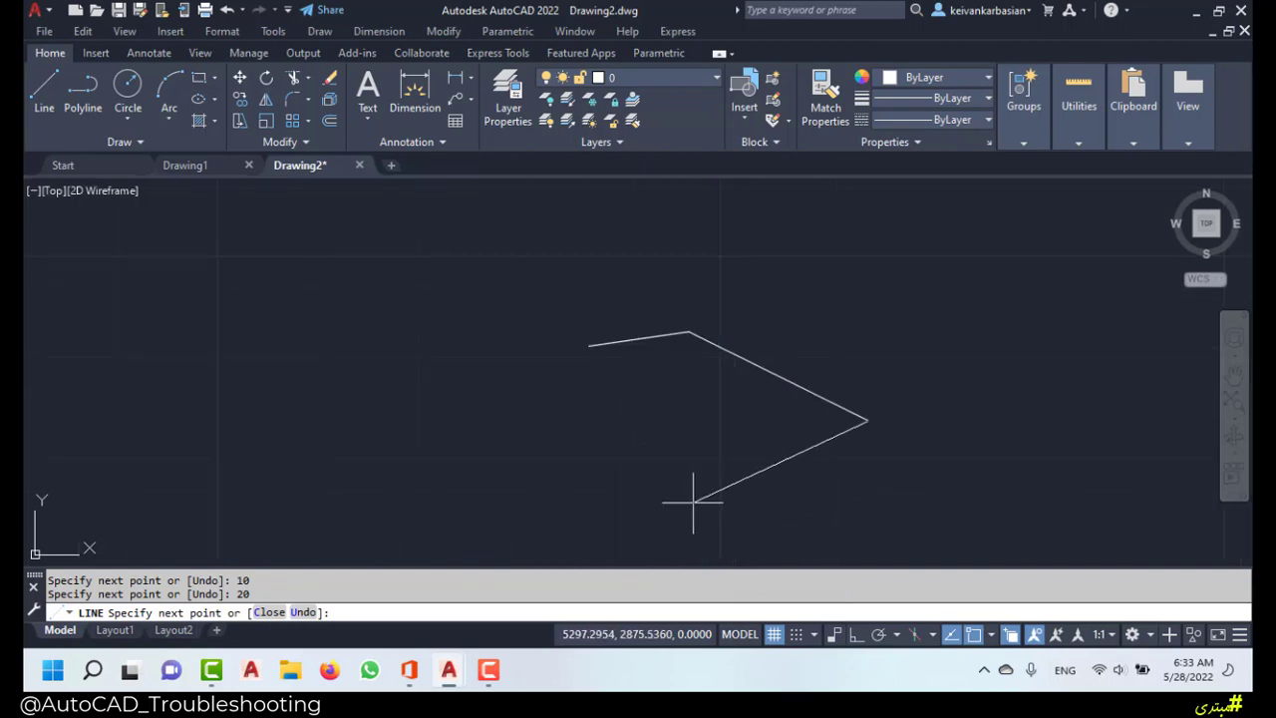
type("70")
key("Return")
scroll(642, 393, "down", 2)
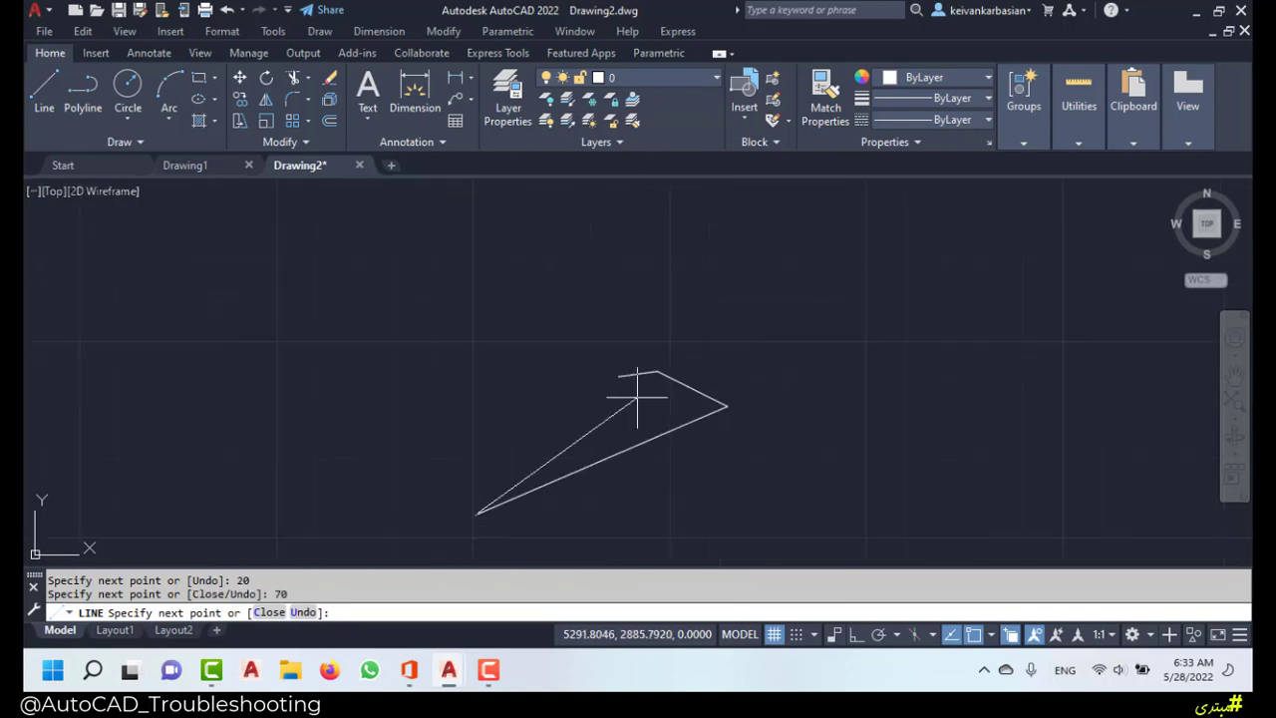
scroll(503, 483, "up", 2)
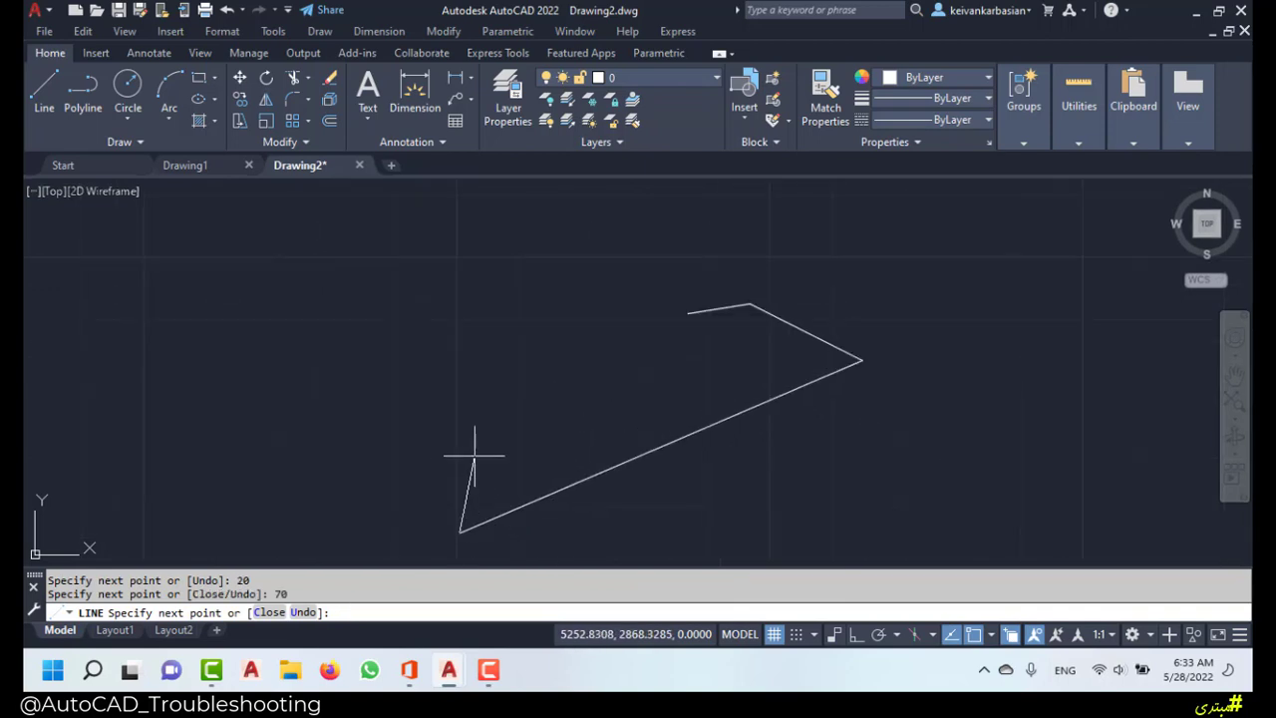
key("Escape")
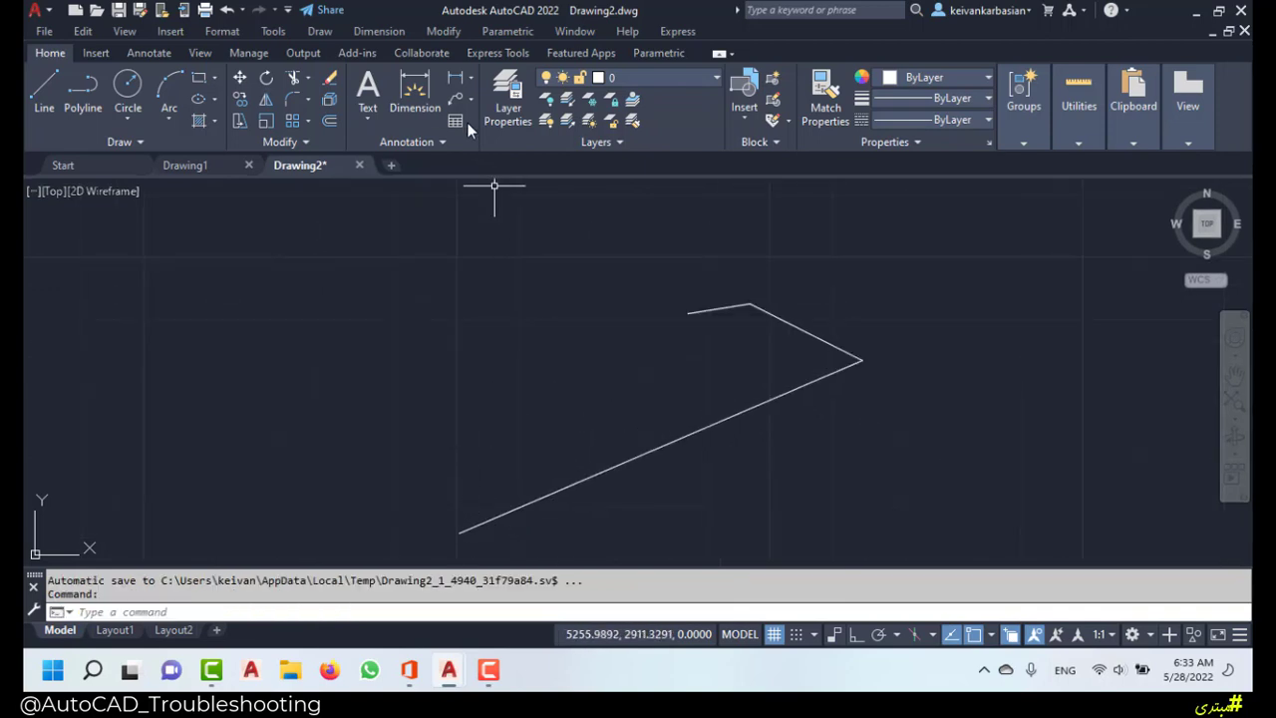
Step: Measure the distance between the endpoints of the short upper segment of the open zigzag line and examine the result
left_click(469, 81)
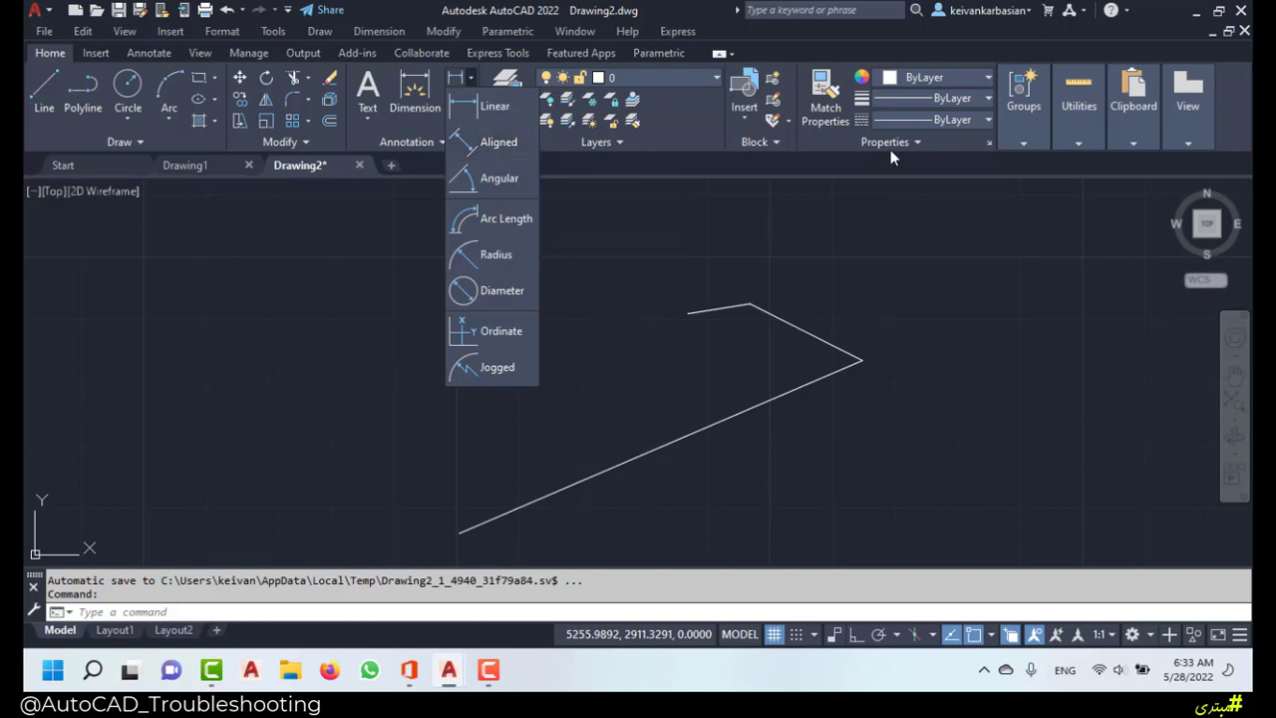
left_click(1061, 142)
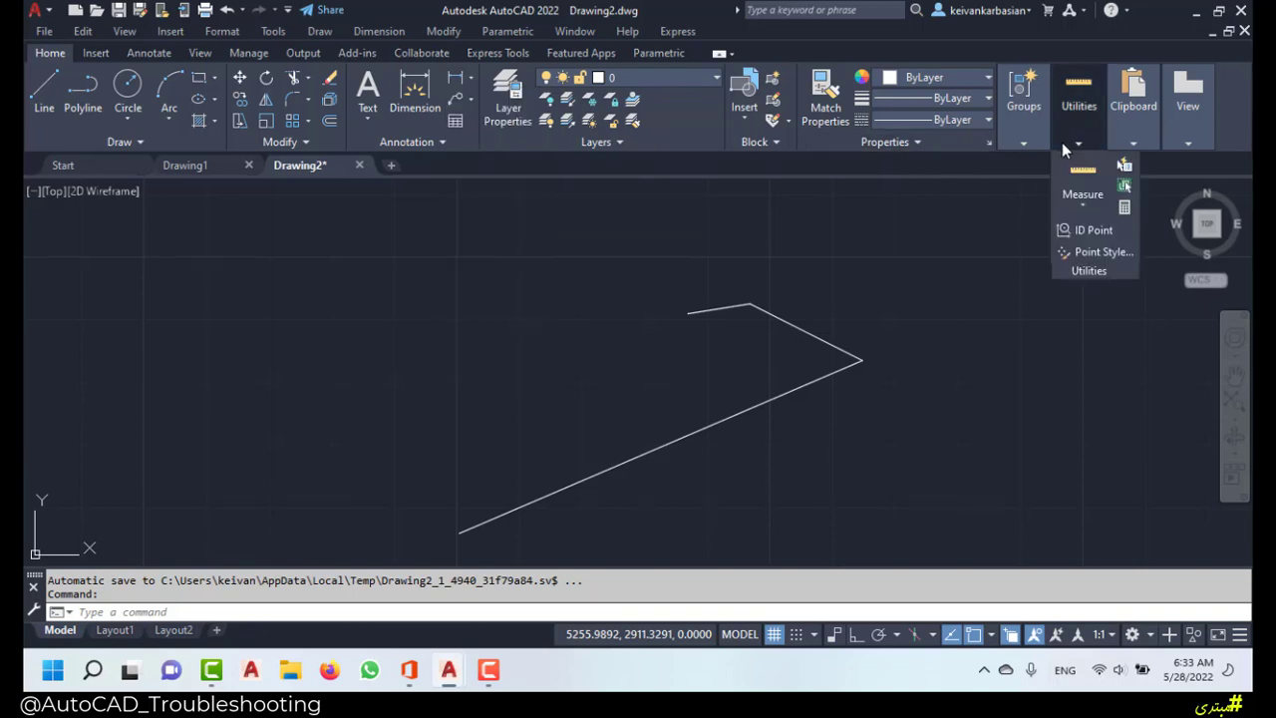
left_click(1086, 204)
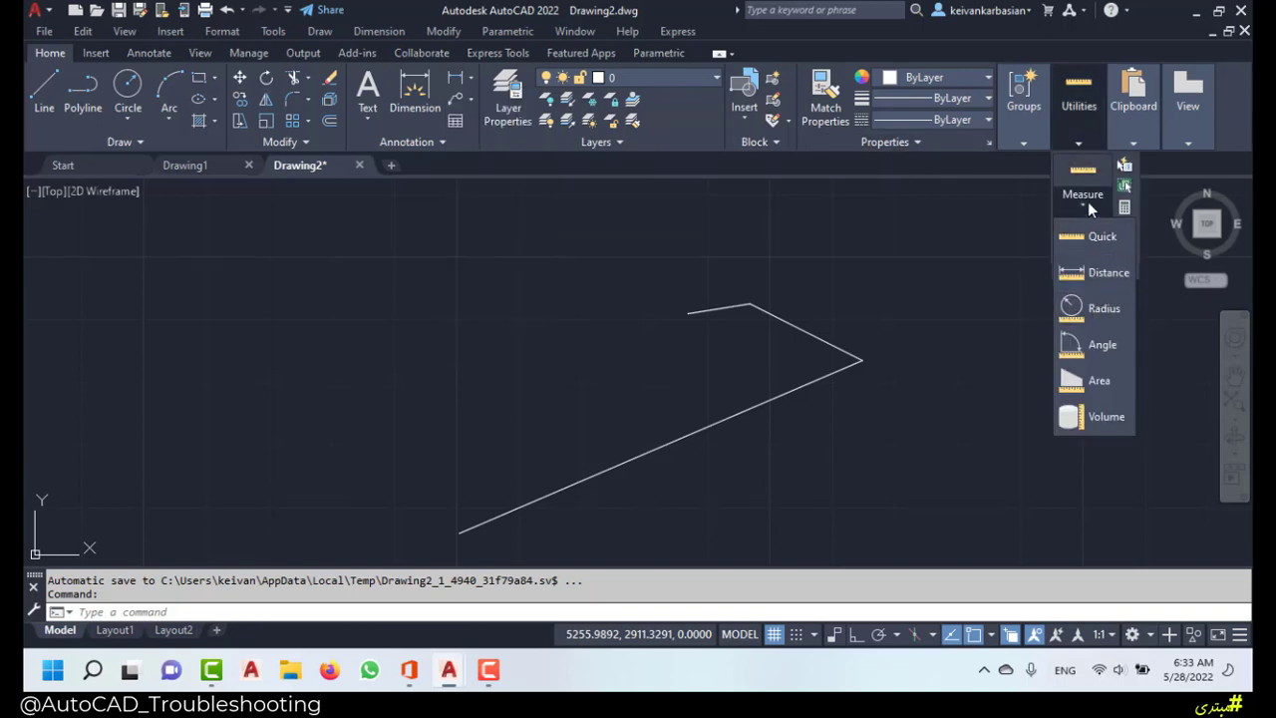
left_click(1089, 279)
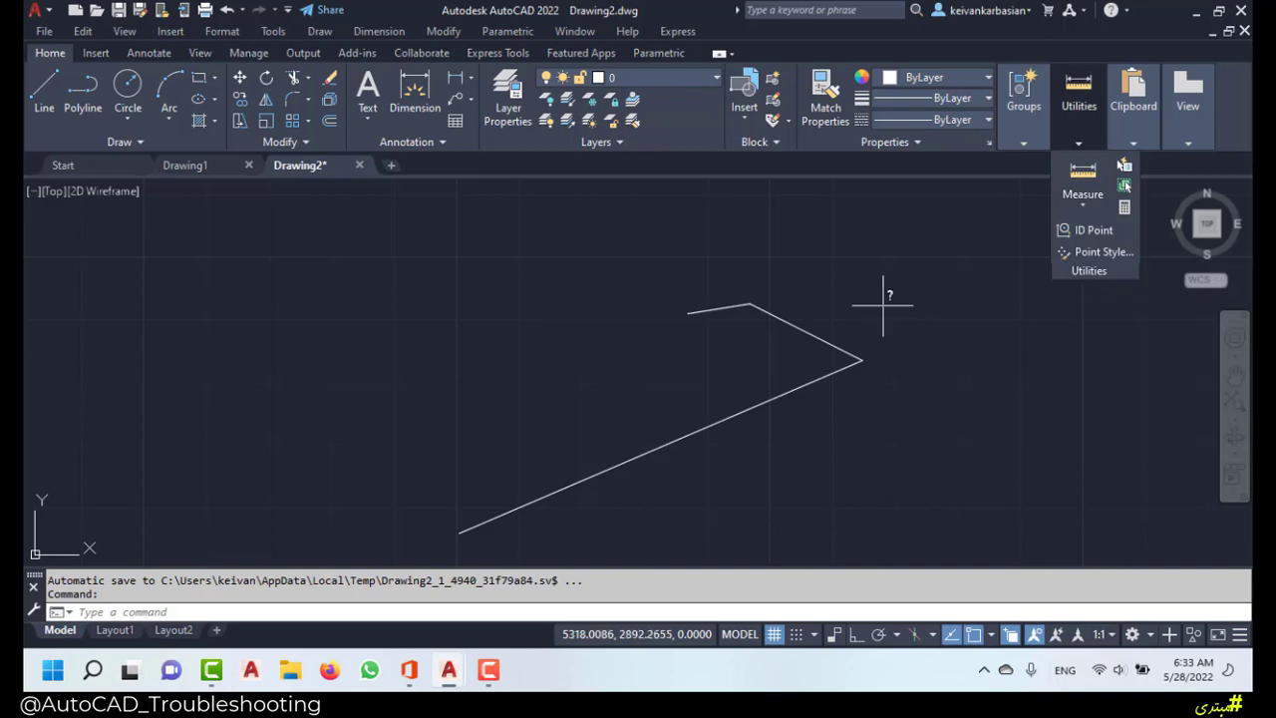
left_click(690, 311)
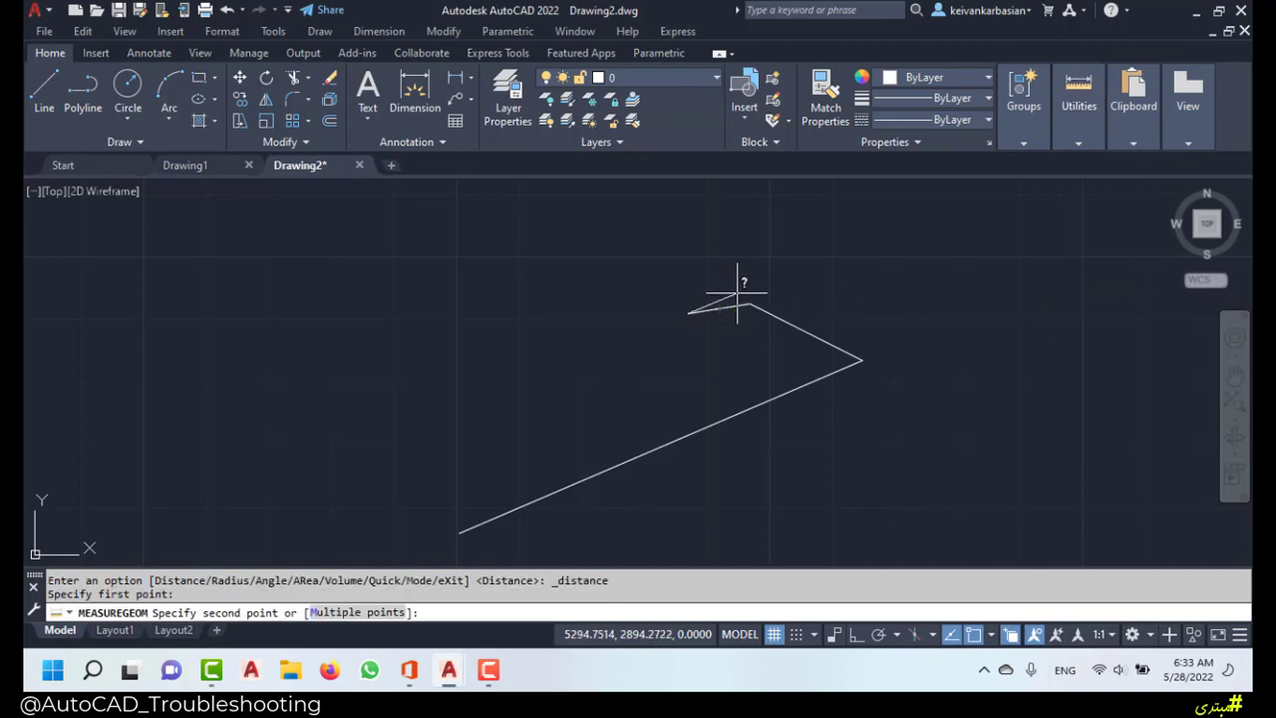
left_click(750, 303)
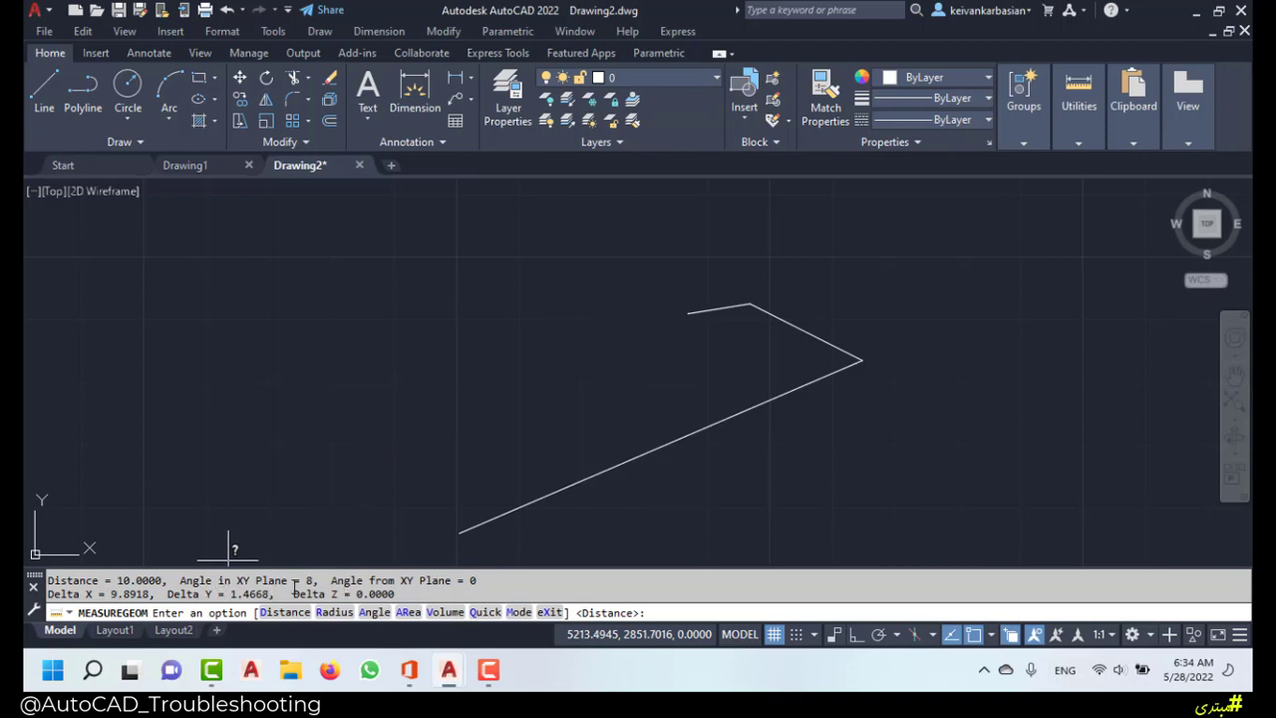
triple_click(117, 579)
left_click(139, 580)
double_click(126, 580)
double_click(71, 580)
left_click(126, 579)
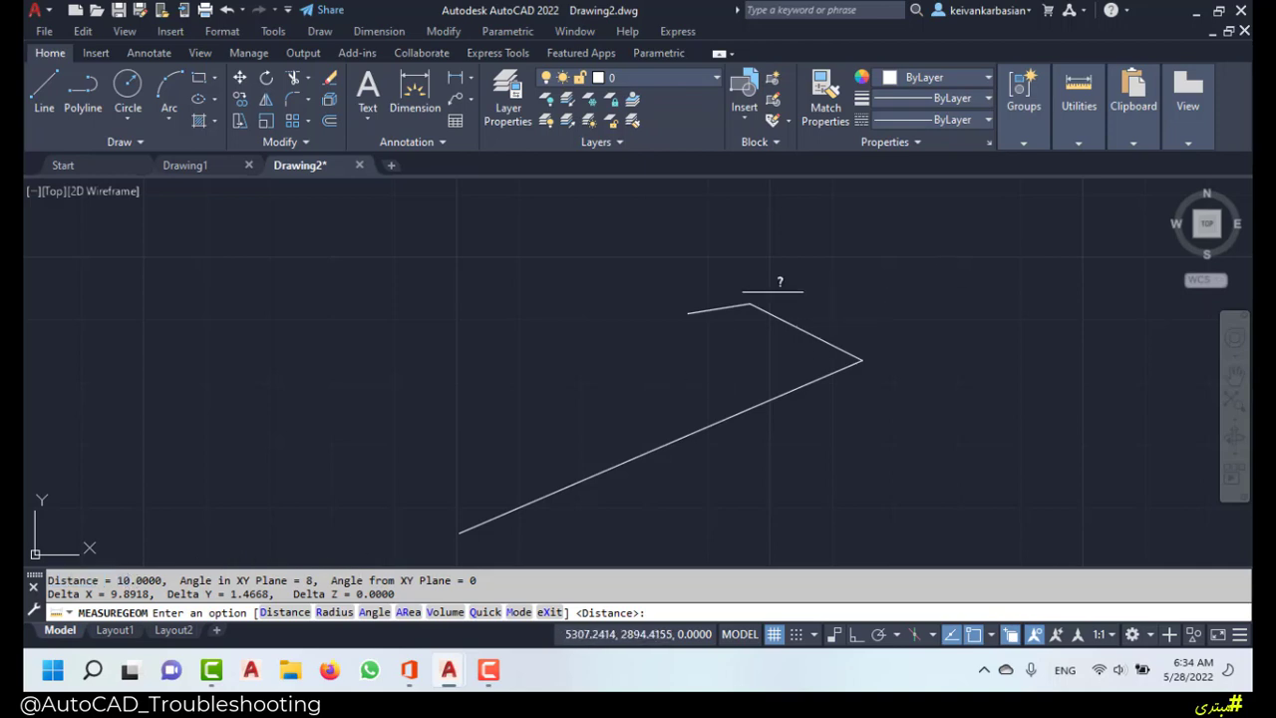
key("Escape")
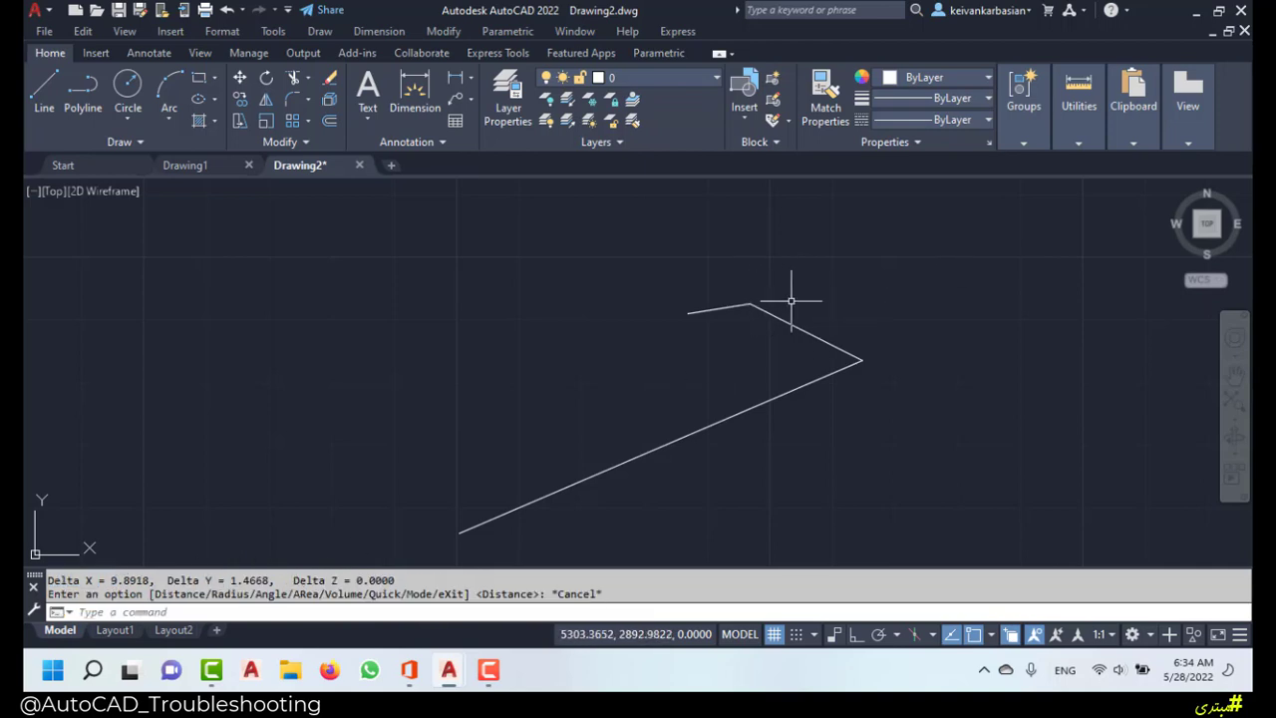
Step: Use Quick measure to check the lengths of the zigzag's two longer segments and the angle between them
key("Return")
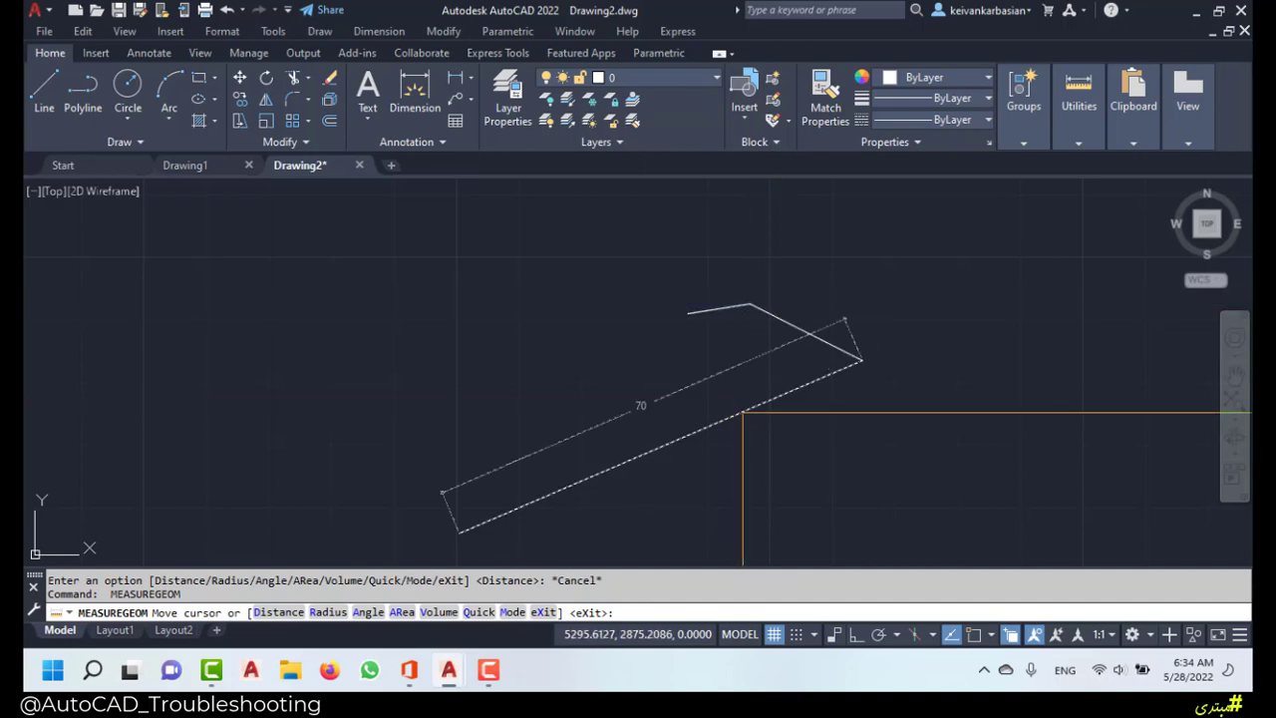
key("Escape")
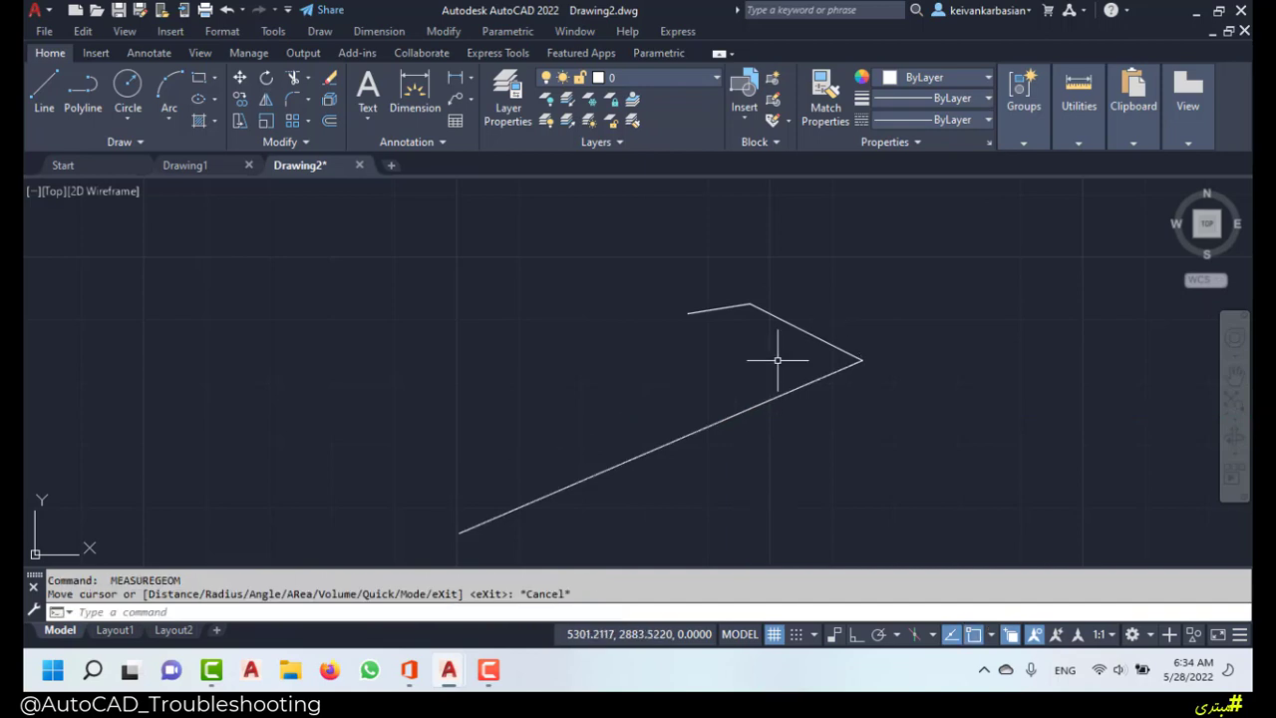
left_click(1067, 146)
left_click(1076, 200)
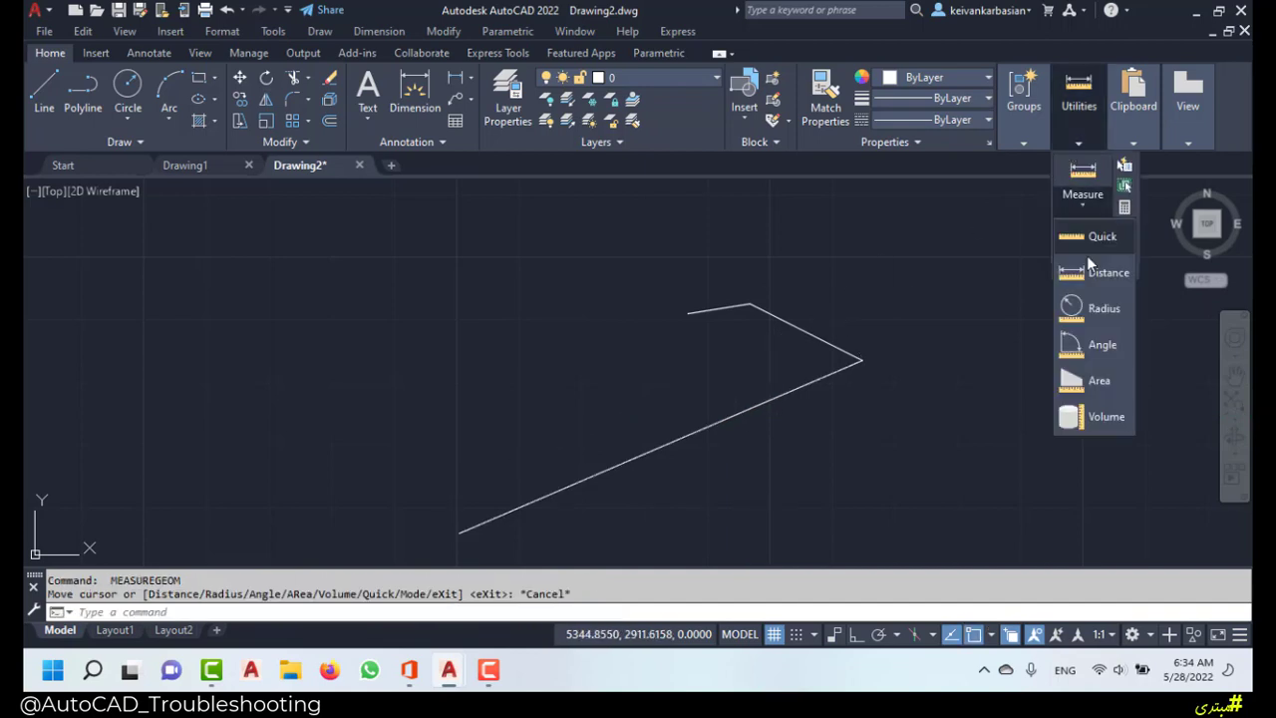
left_click(1101, 240)
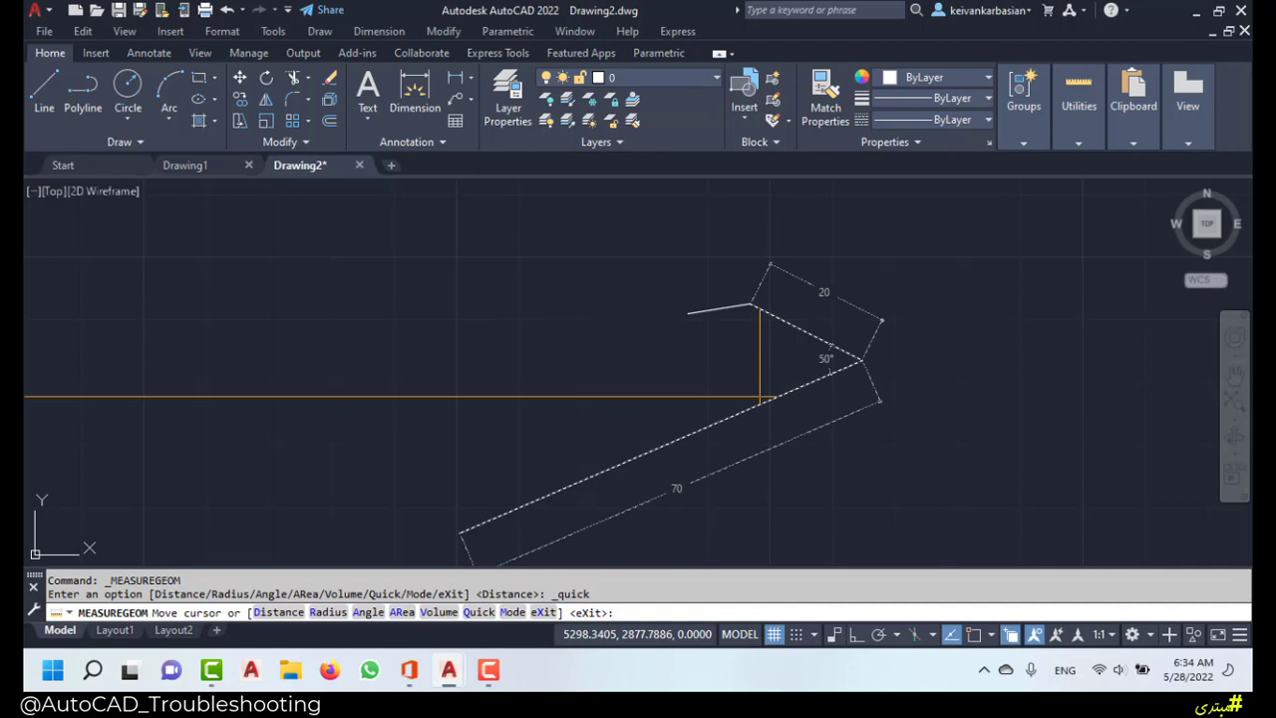
key("Escape")
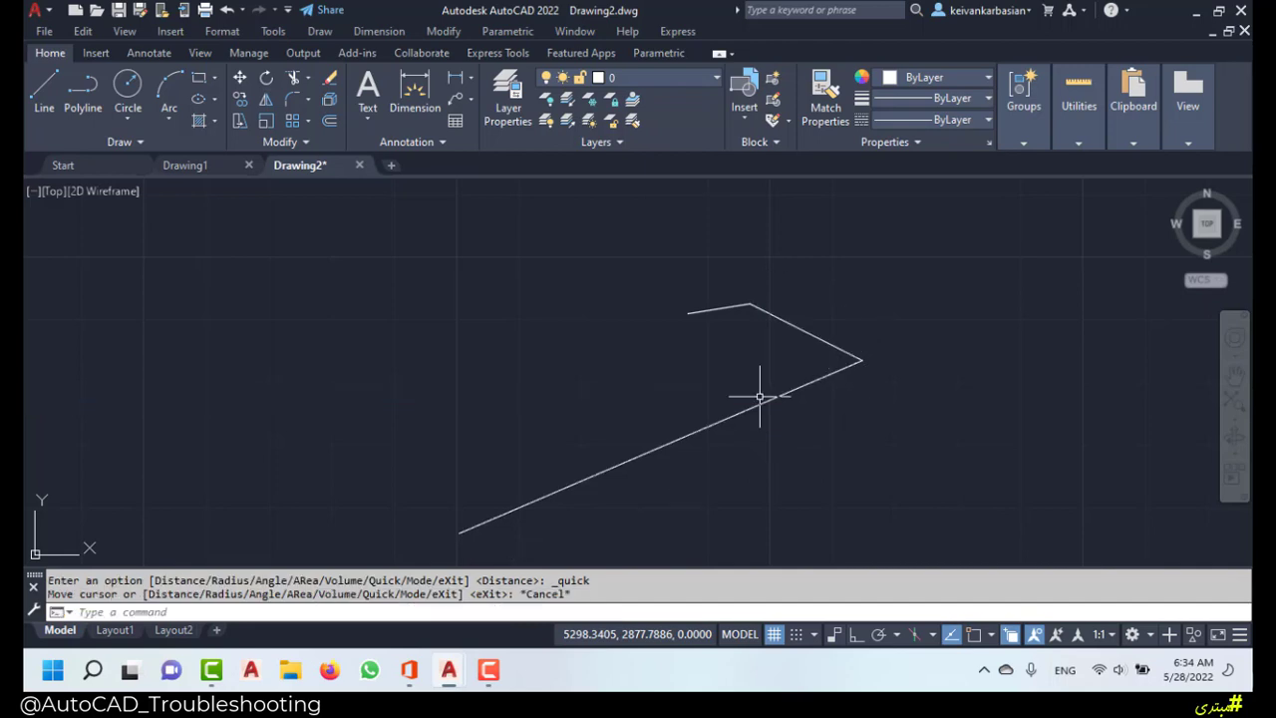
Step: Turn on Ortho mode for drawing in the free area to the right of the zigzag line
mouse_move(792, 299)
middle_mouse_down()
mouse_move(618, 288)
mouse_move(734, 322)
mouse_move(831, 302)
middle_mouse_up()
middle_click_drag(664, 334, 880, 307)
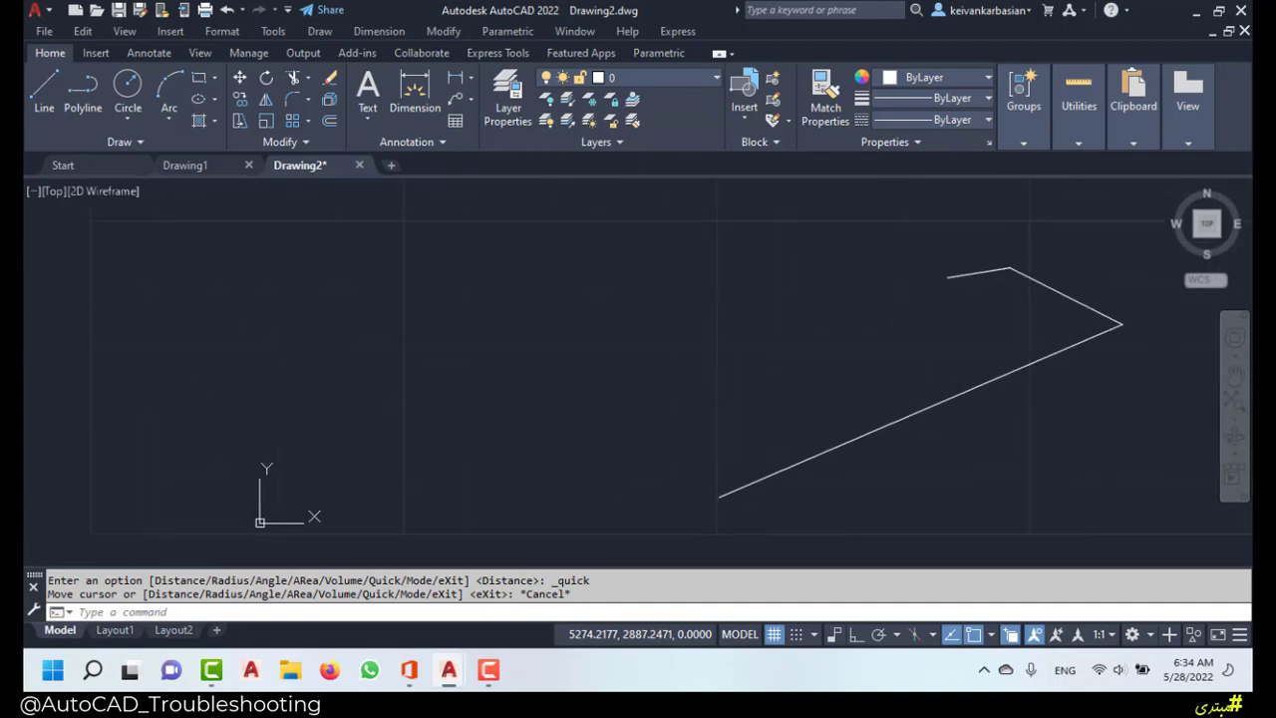
middle_click_drag(661, 289, 728, 322)
scroll(728, 324, "up", 2)
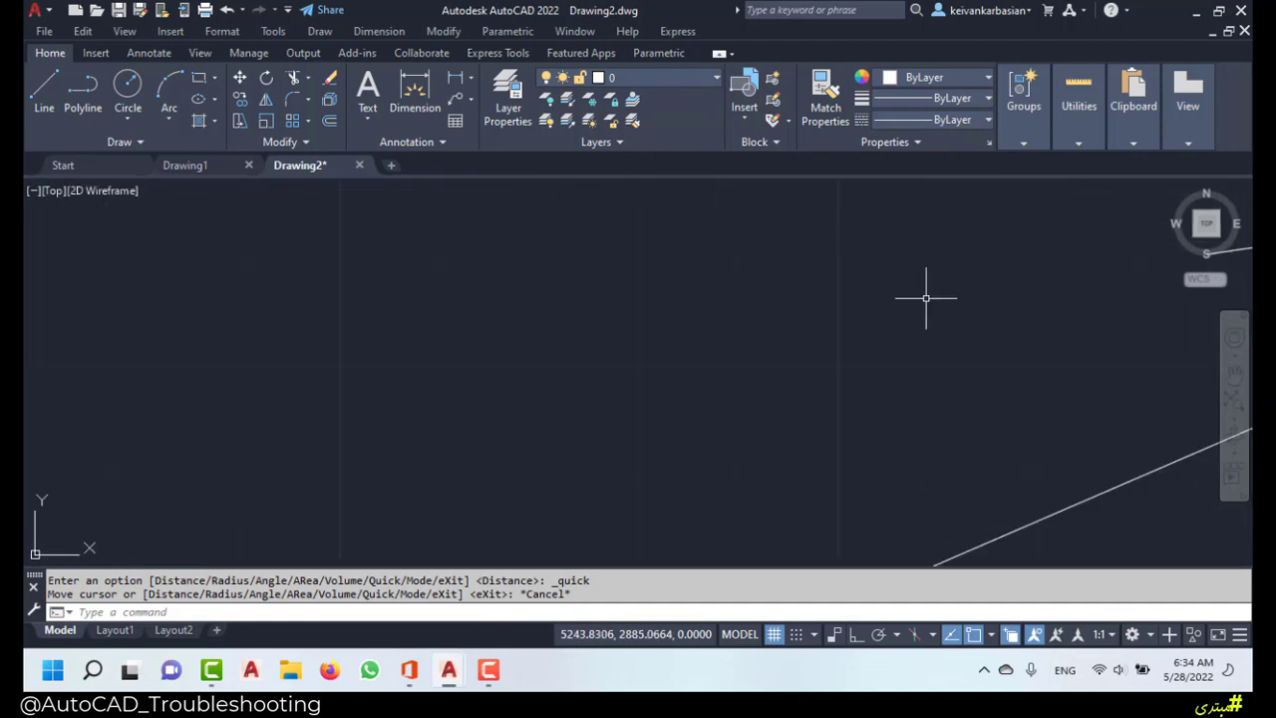
scroll(793, 328, "down", 4)
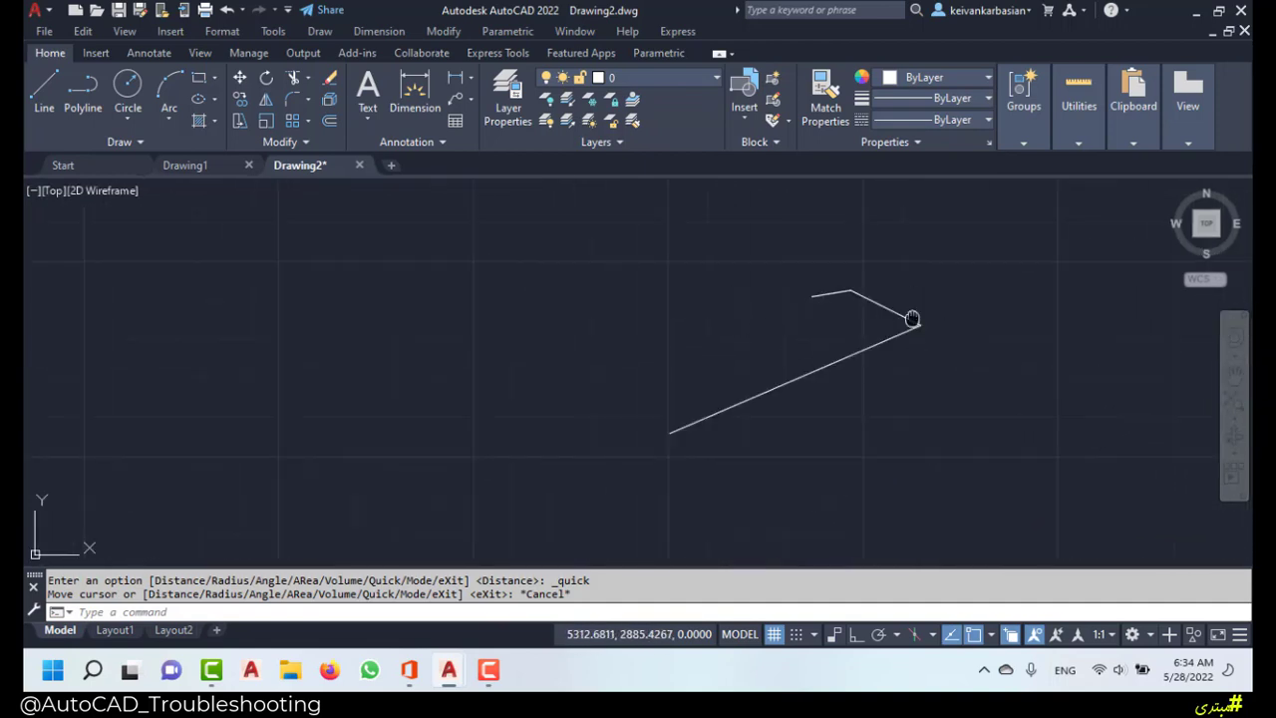
middle_click_drag(915, 321, 542, 344)
scroll(688, 291, "up", 4)
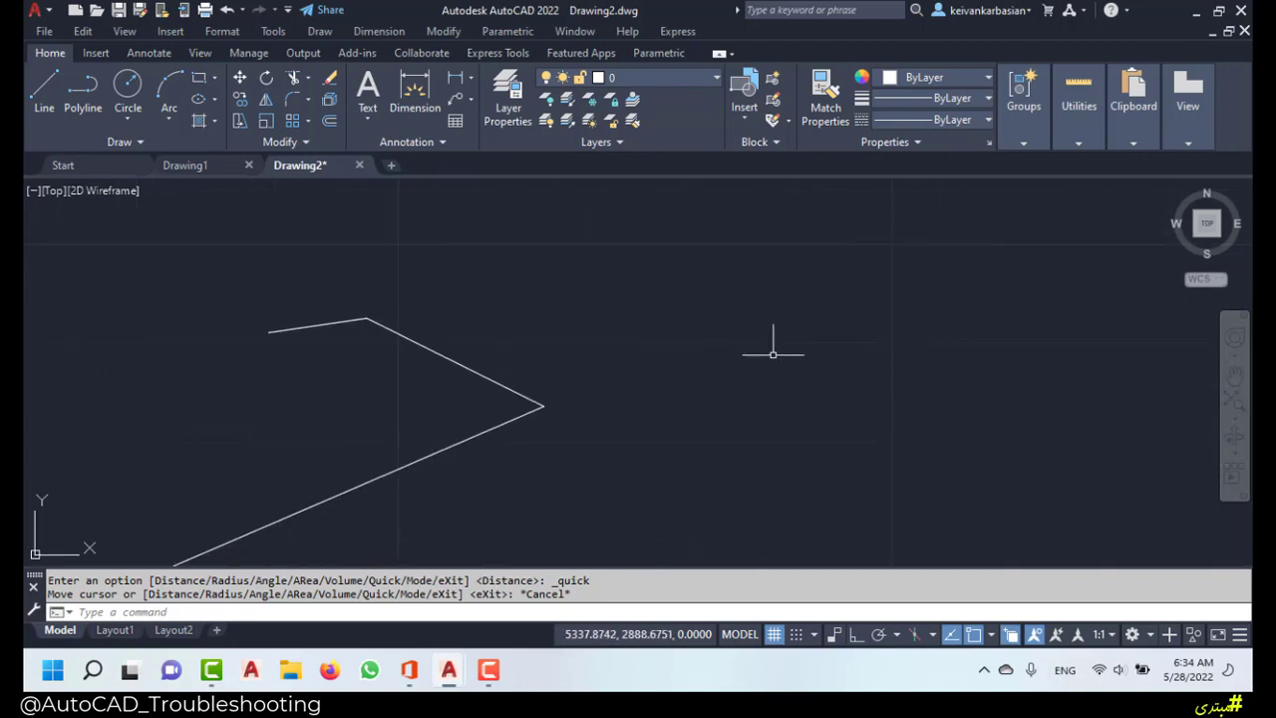
middle_click_drag(771, 350, 769, 373)
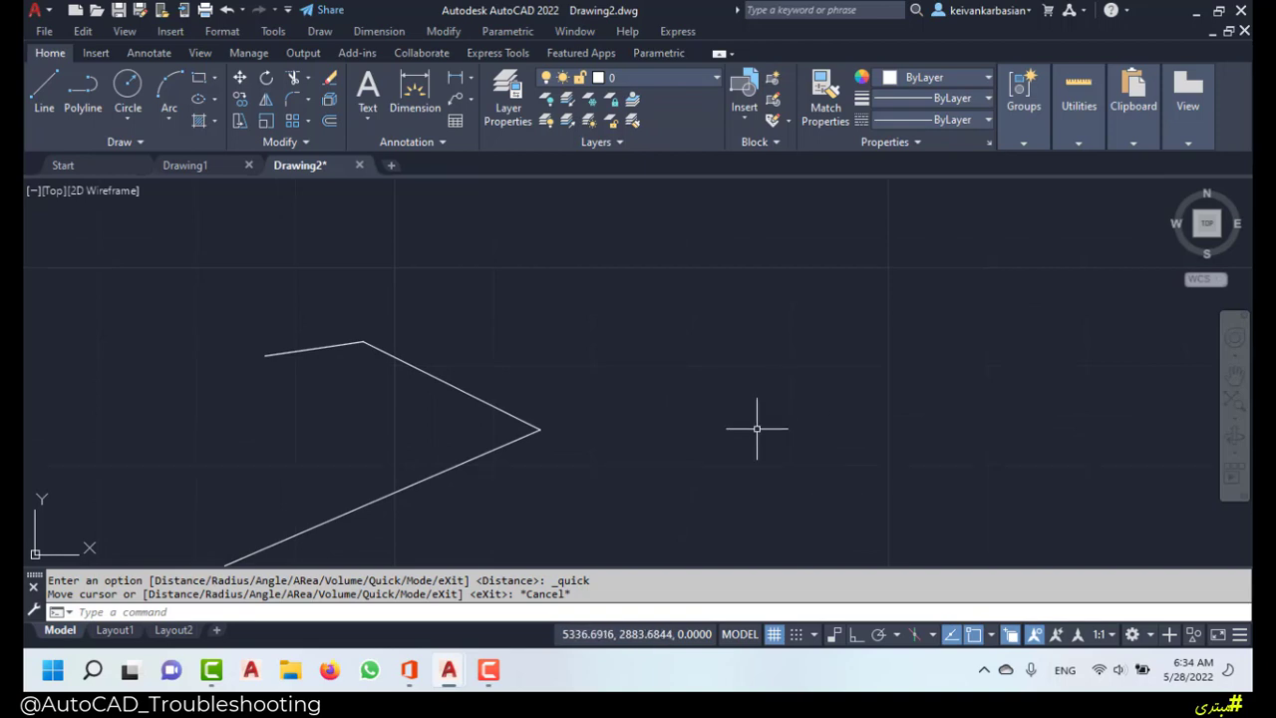
left_click(854, 635)
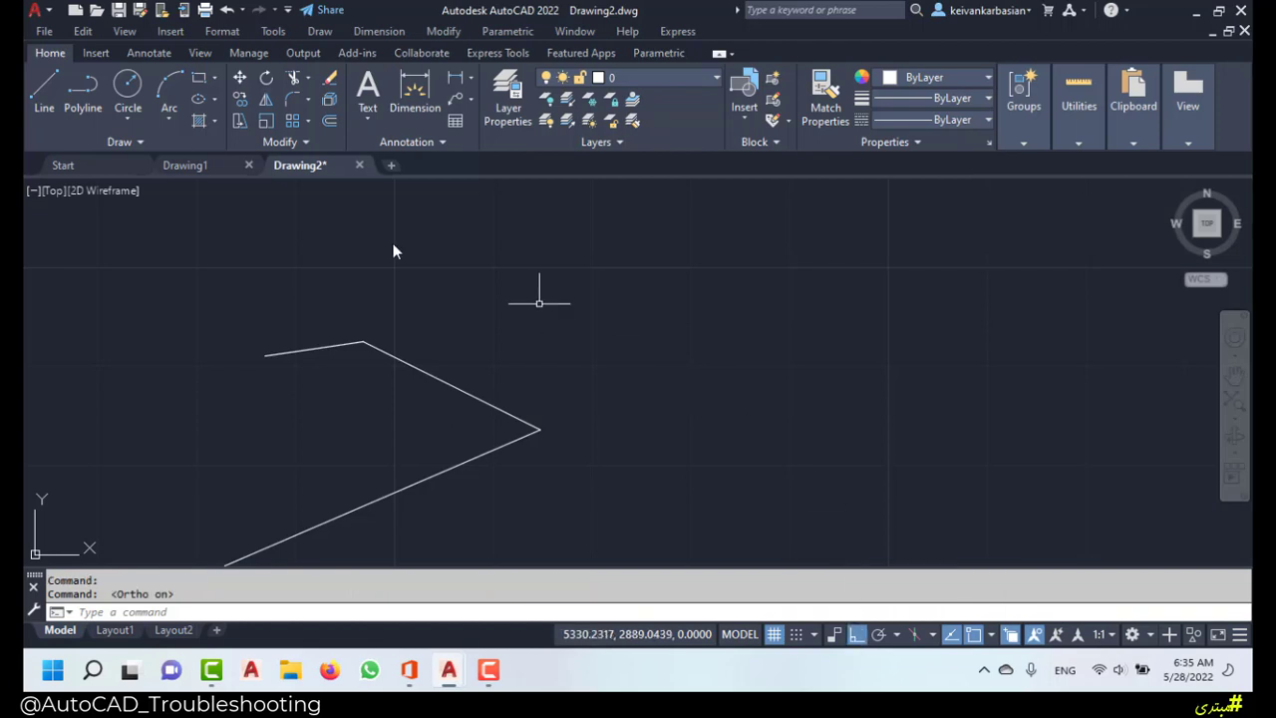
Step: Draw a closed rectangle right of the zigzag with line segments 10 units right, 20 down and 10 left, using Close for the last side
left_click(45, 91)
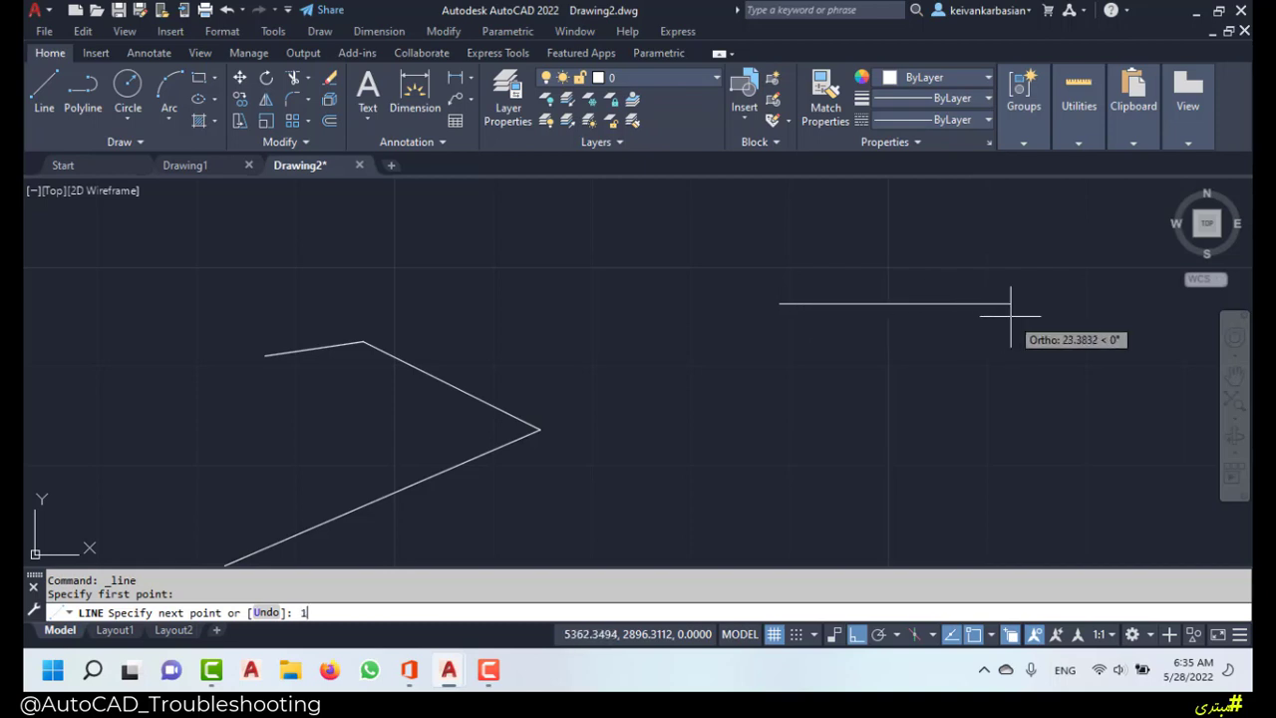
type("10")
key("Return")
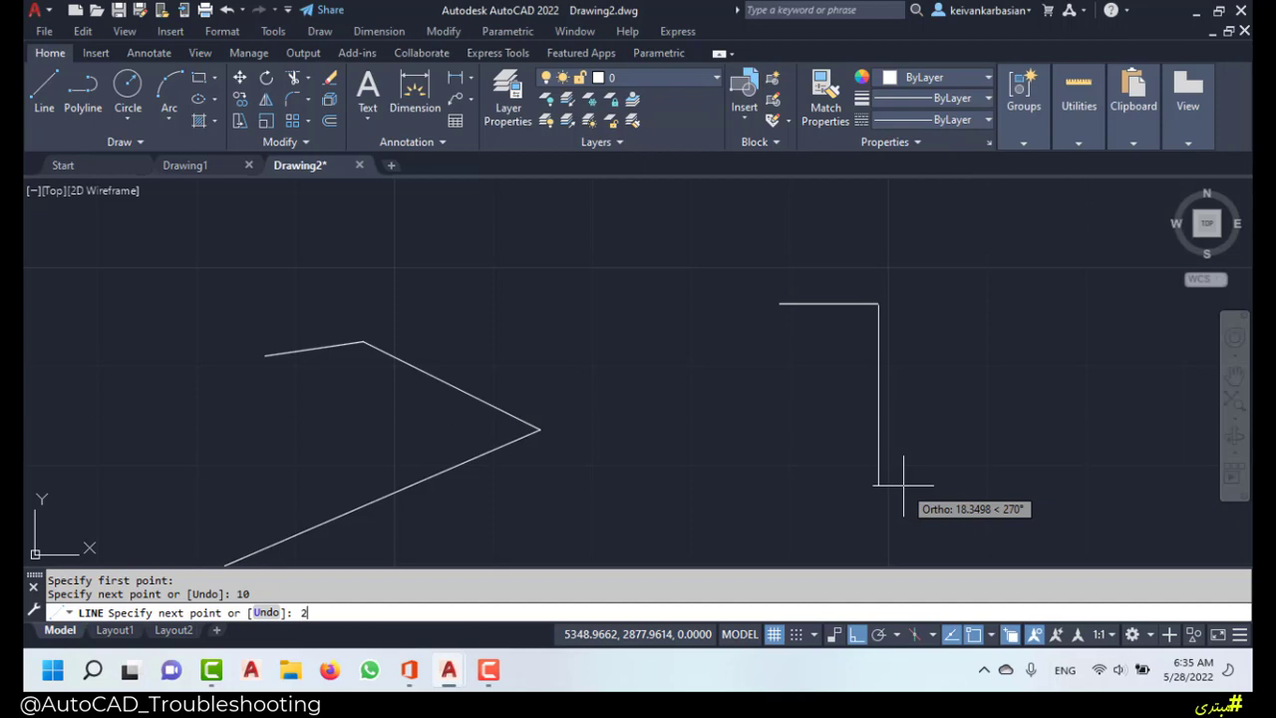
type("20")
key("Return")
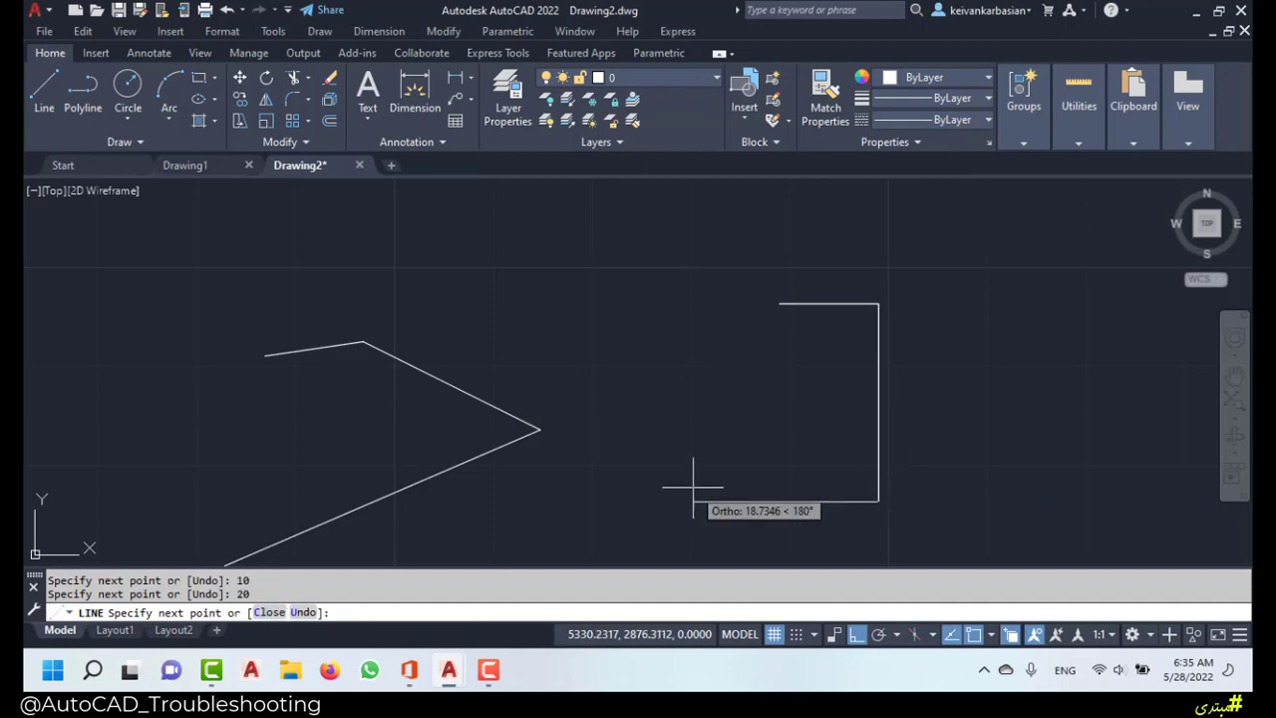
key("Return")
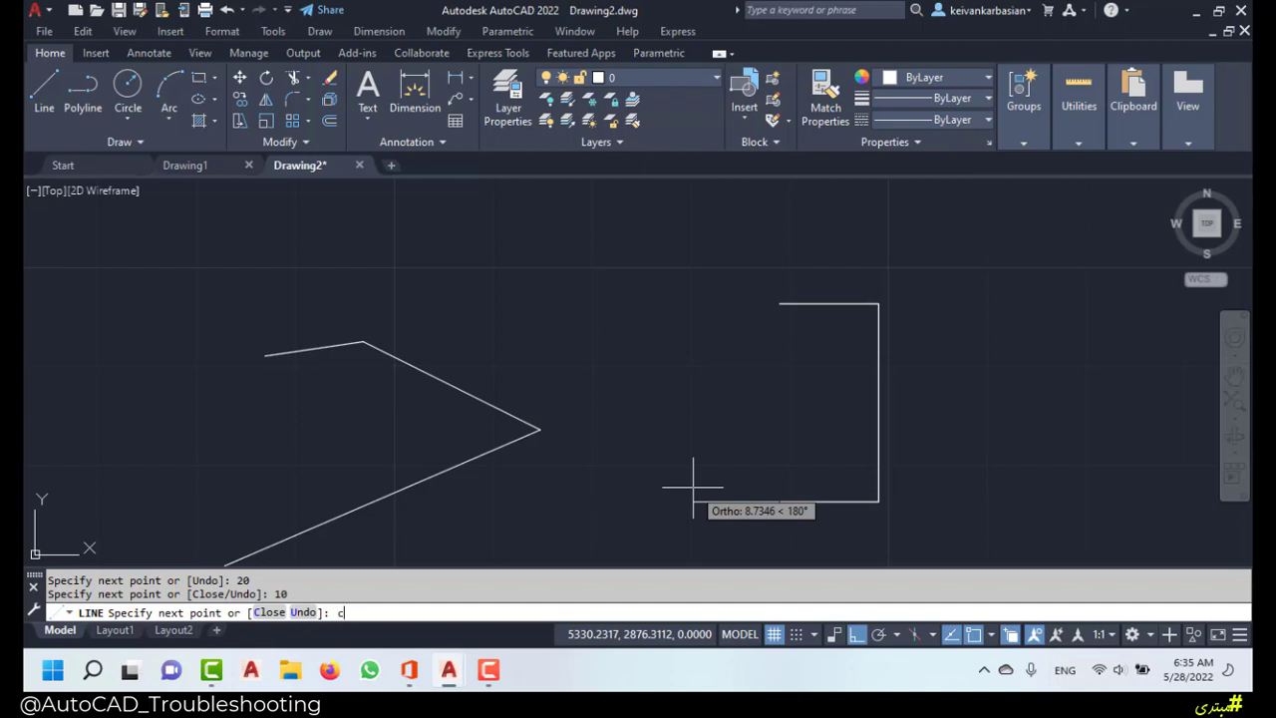
key("Return")
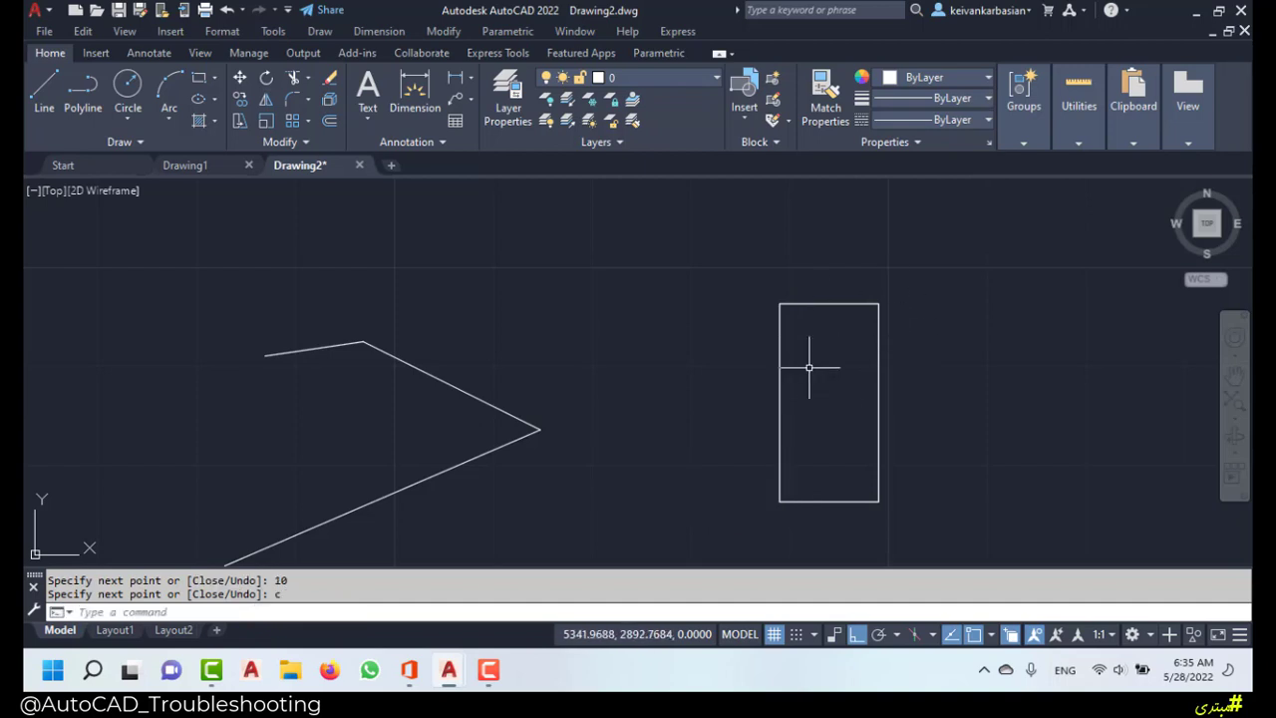
Step: Start a new line to the right of the rectangle, switching Ortho mode off and polar tracking on
middle_click_drag(1019, 399, 875, 388)
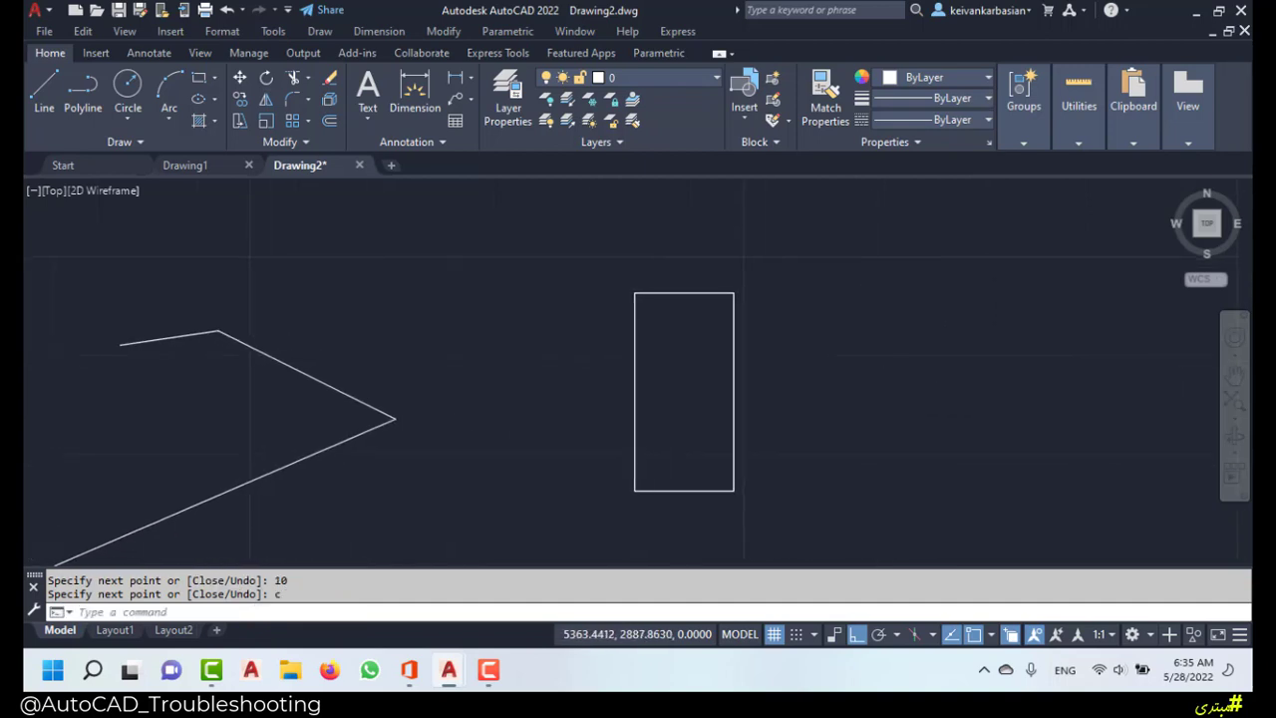
left_click(53, 104)
left_click(936, 341)
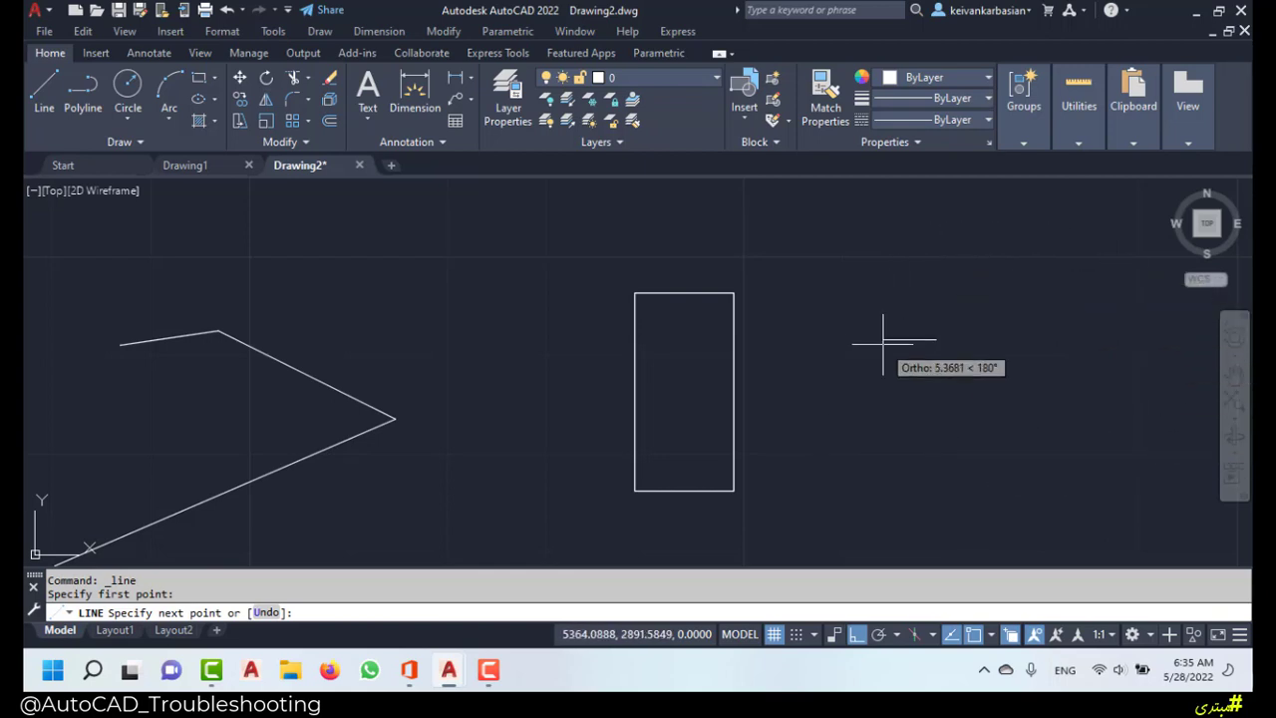
left_click(855, 636)
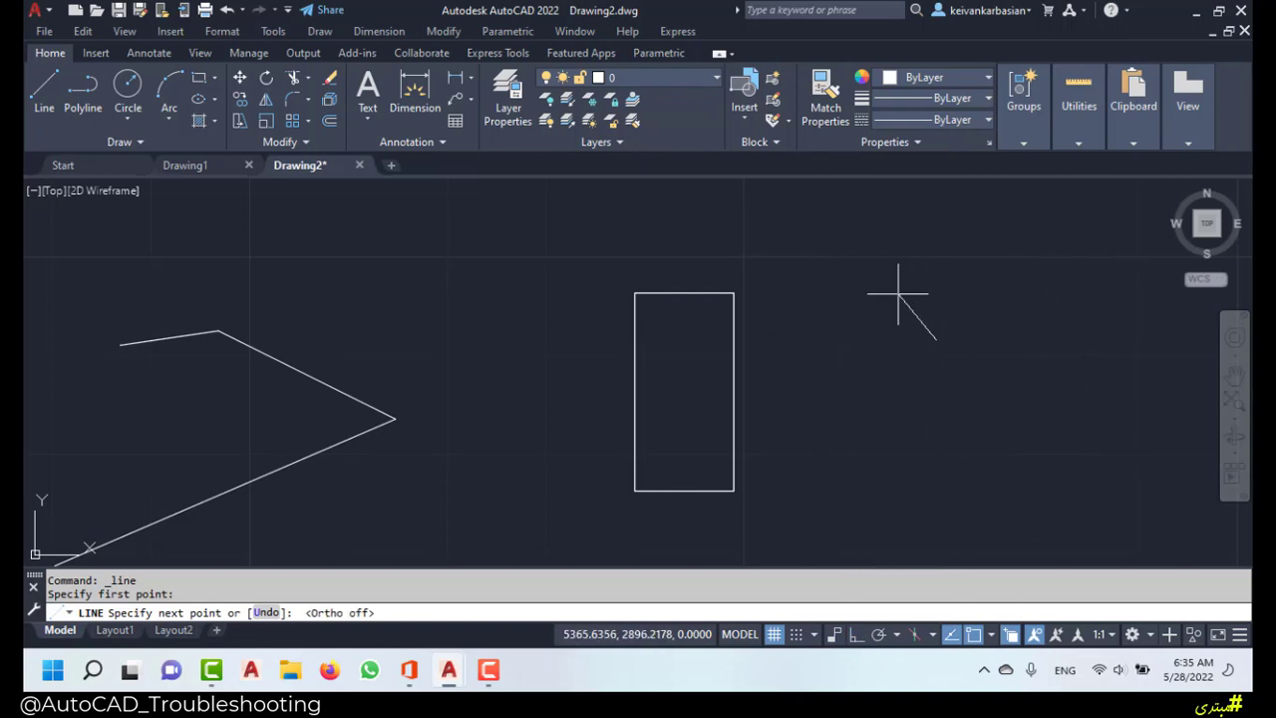
left_click(878, 635)
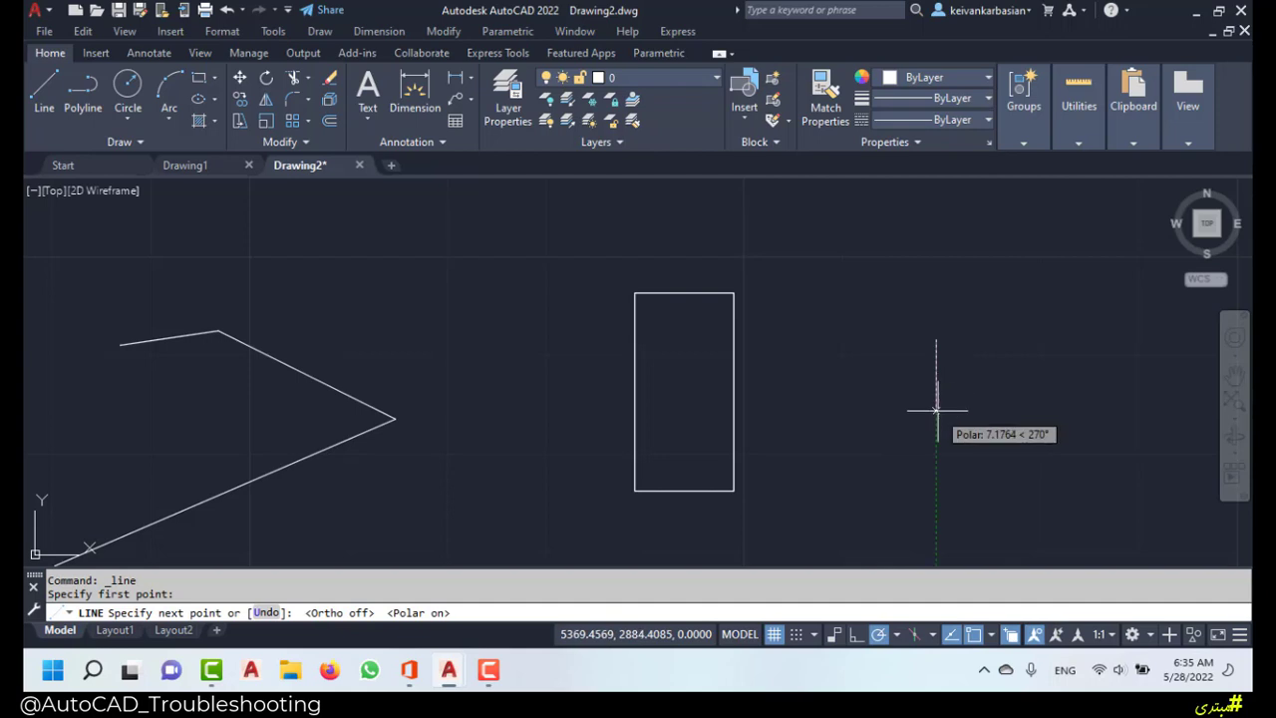
Step: Draw the line 10 units straight down and 20 units to the right, and close it into a right triangle
type("10")
key("Return")
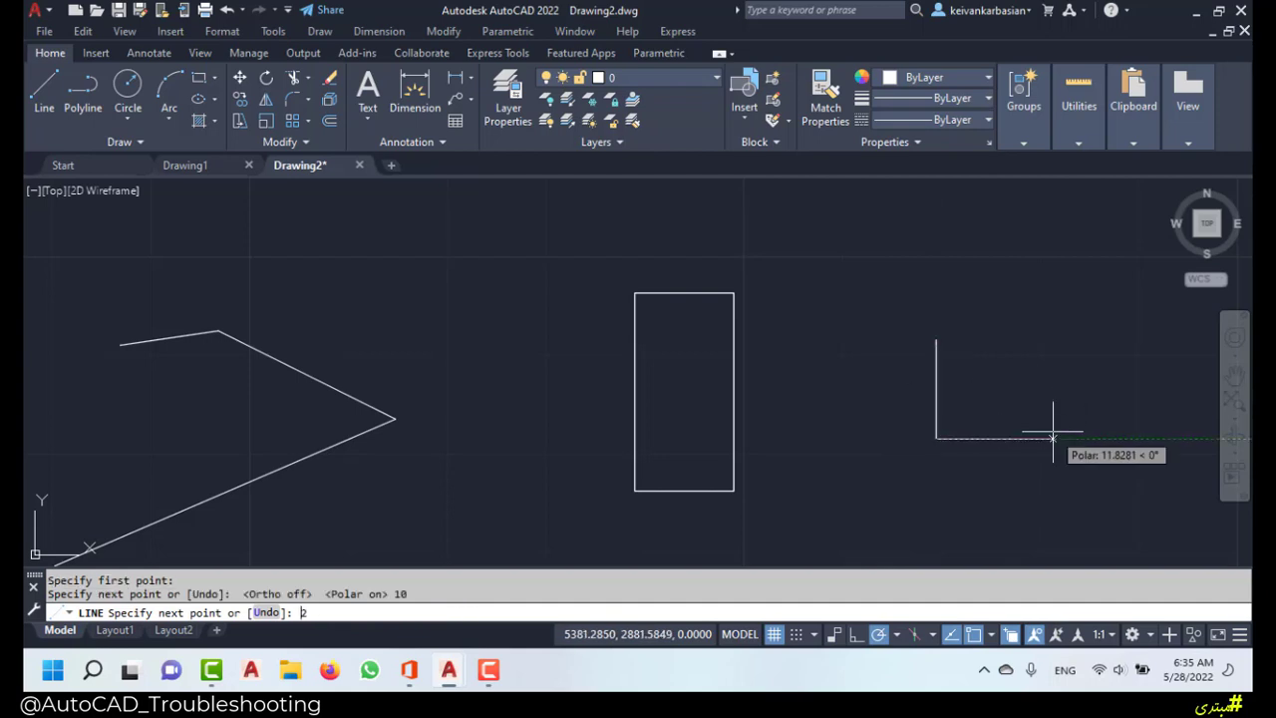
key("Return")
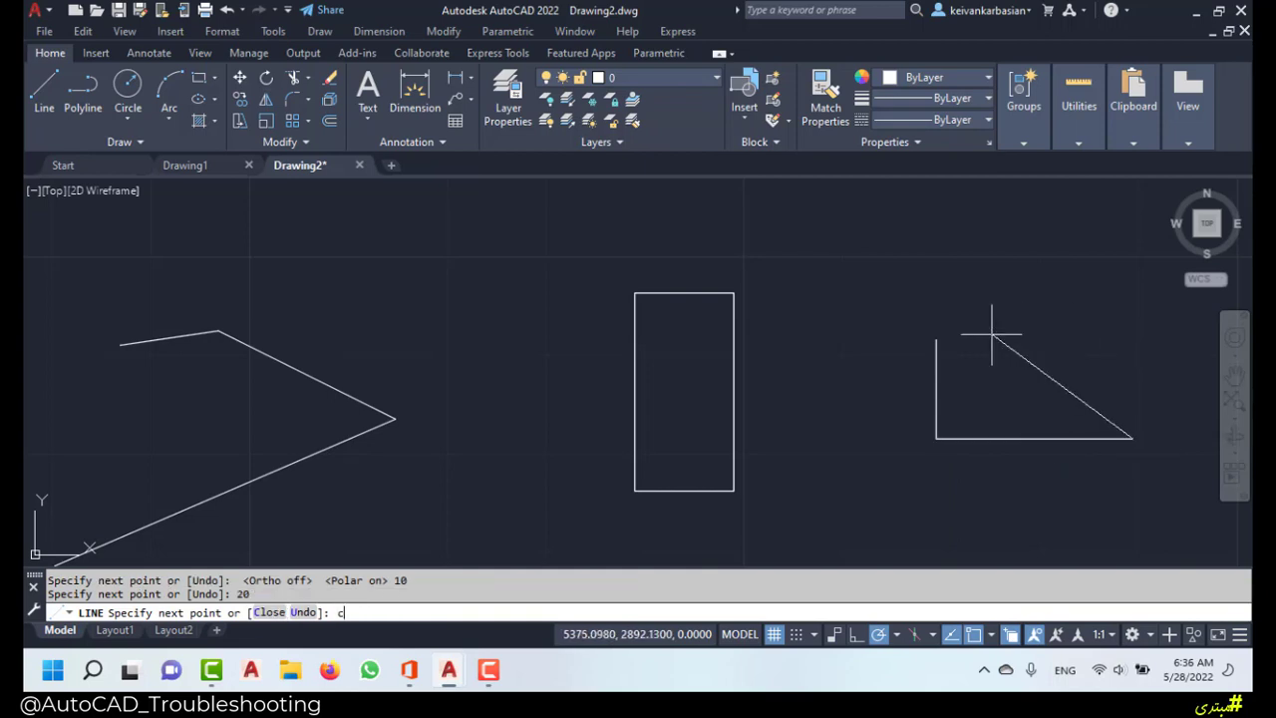
type("c")
key("Return")
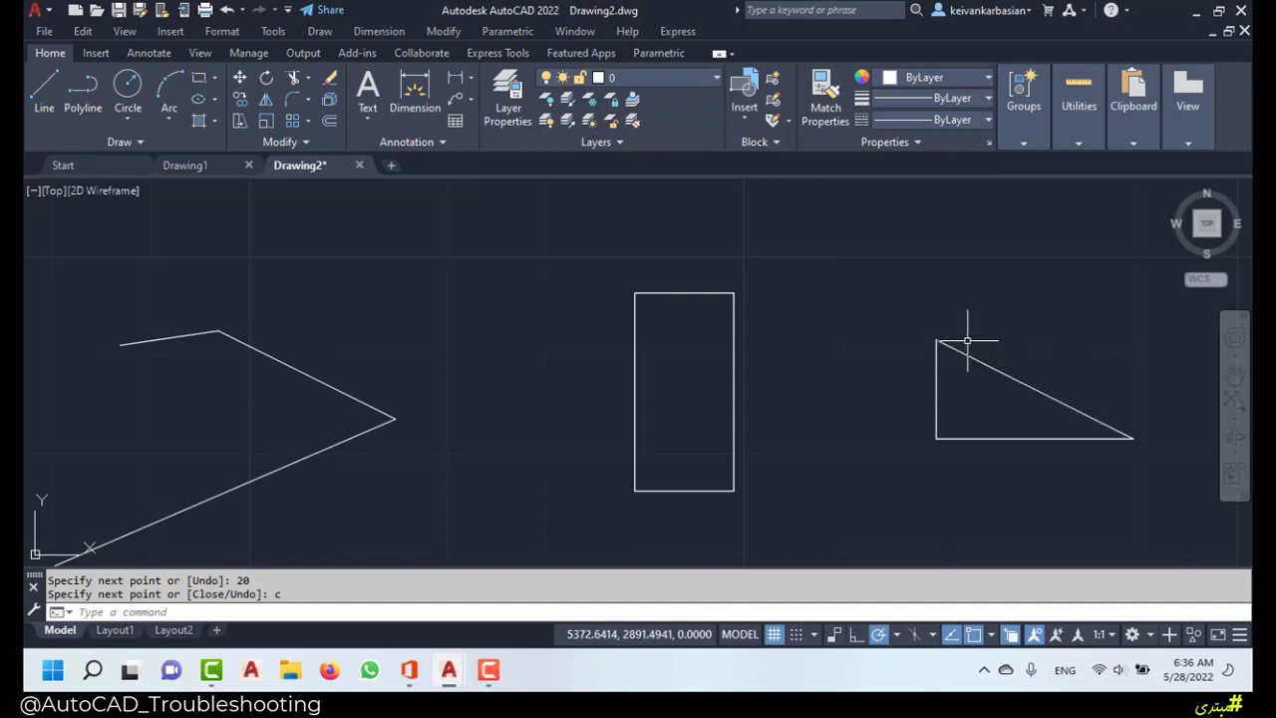
middle_click_drag(661, 322, 799, 329)
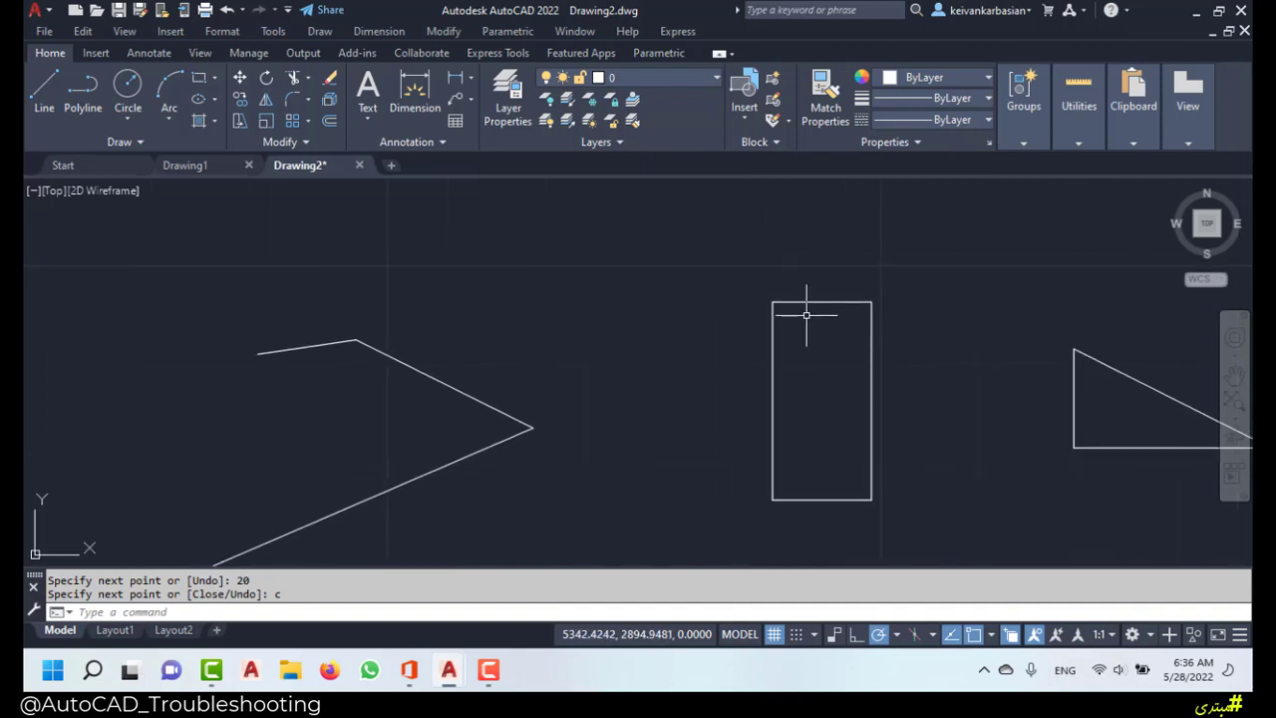